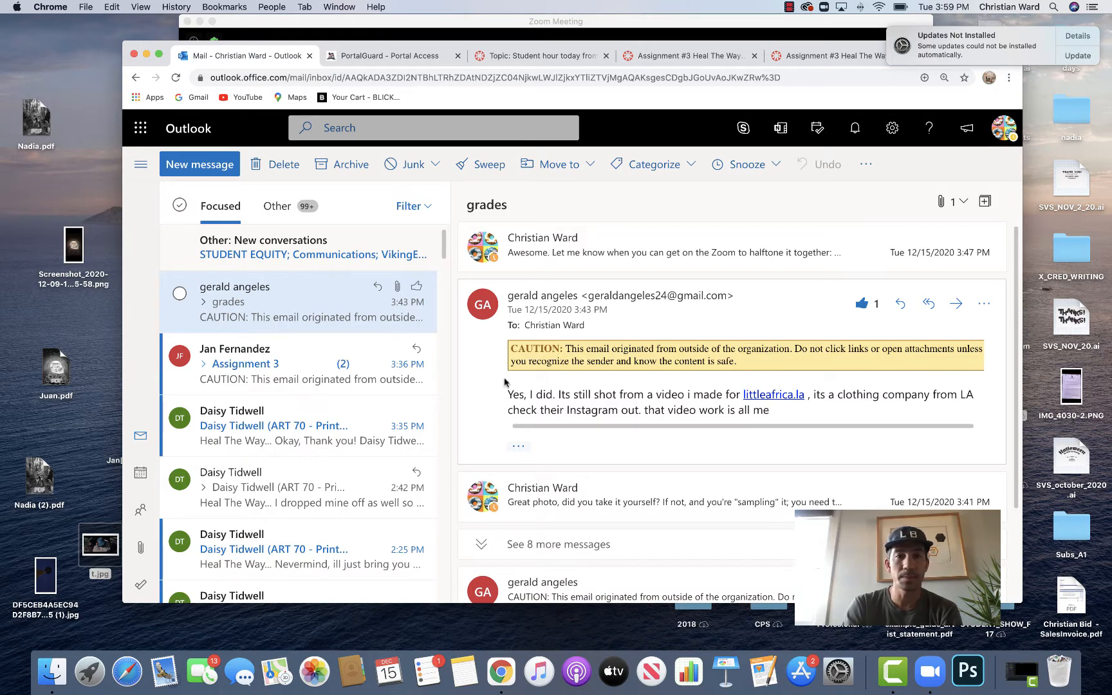
click(146, 55)
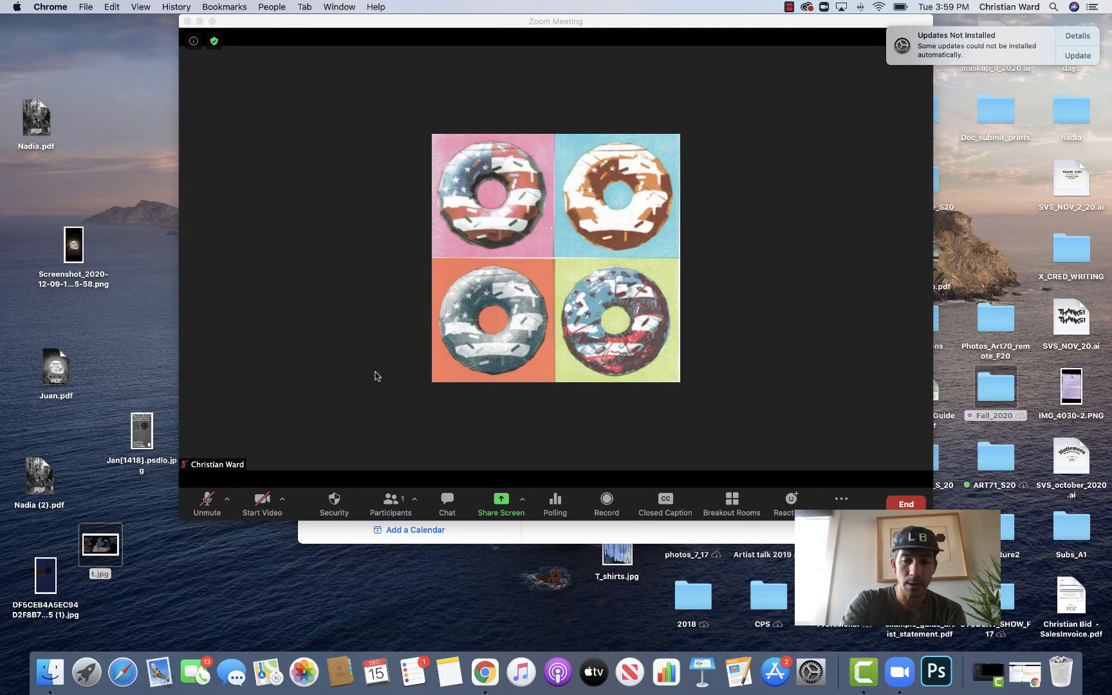
click(990, 672)
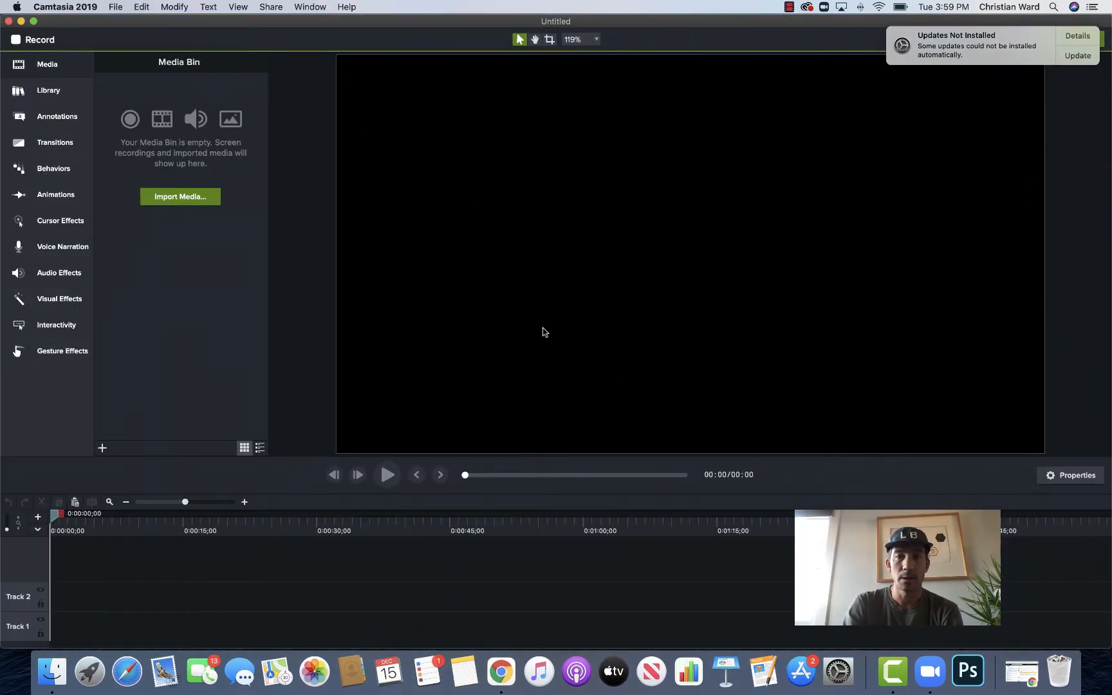
click(21, 21)
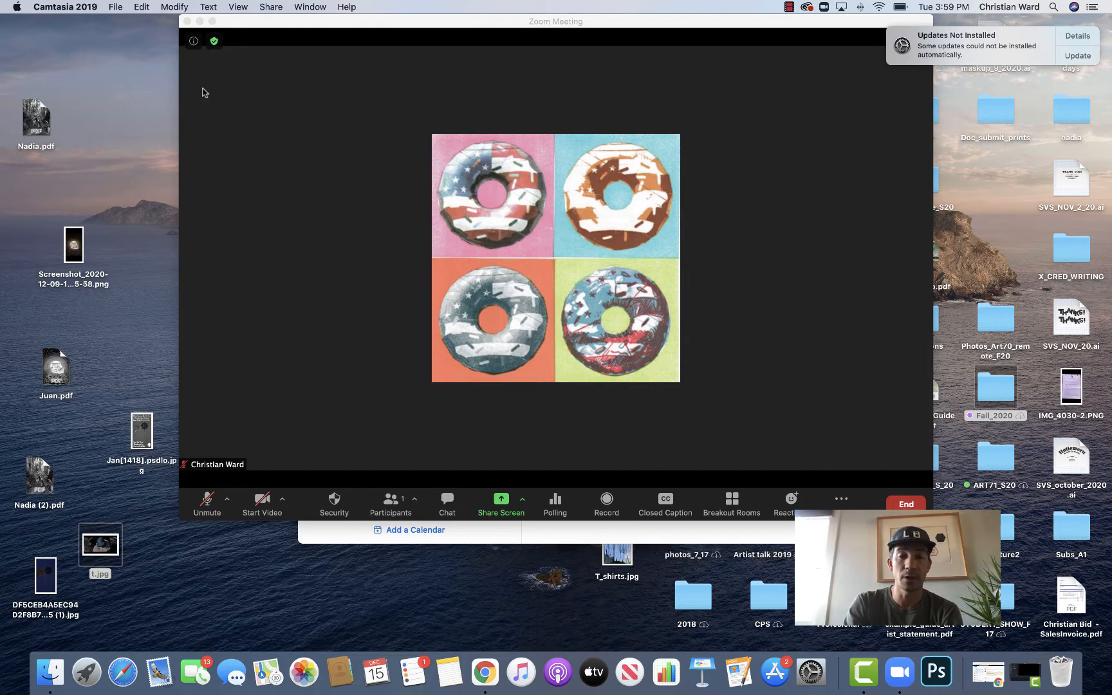
Step: Open the desktop file t.jpg with Adobe Photoshop 2020
click(101, 559)
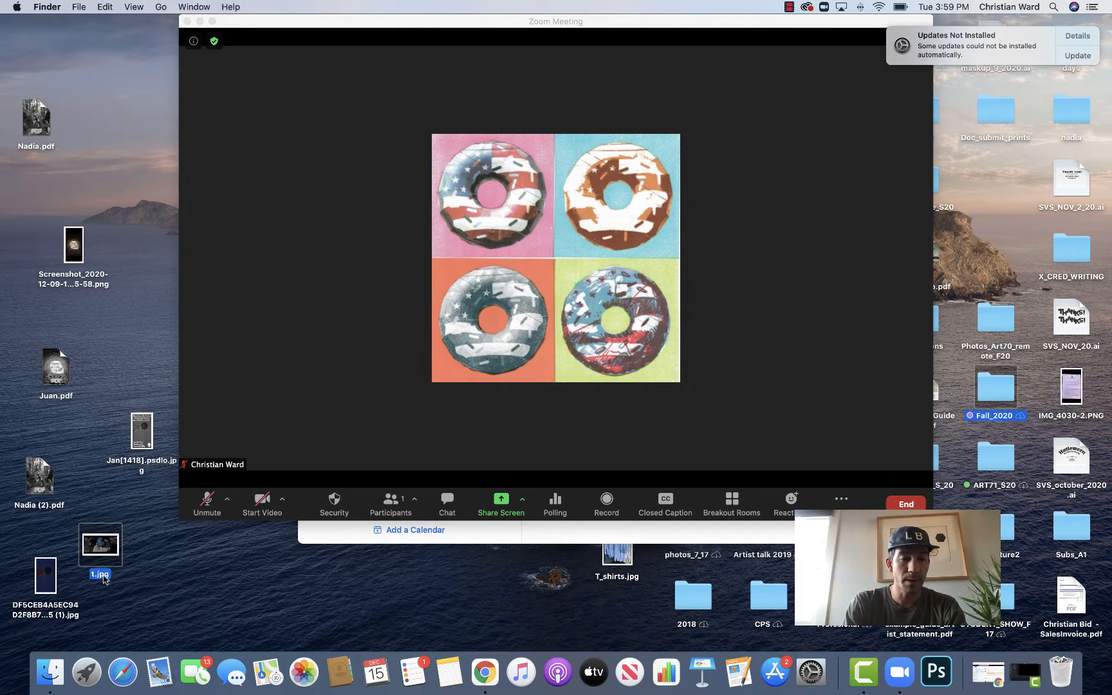
right_click(105, 578)
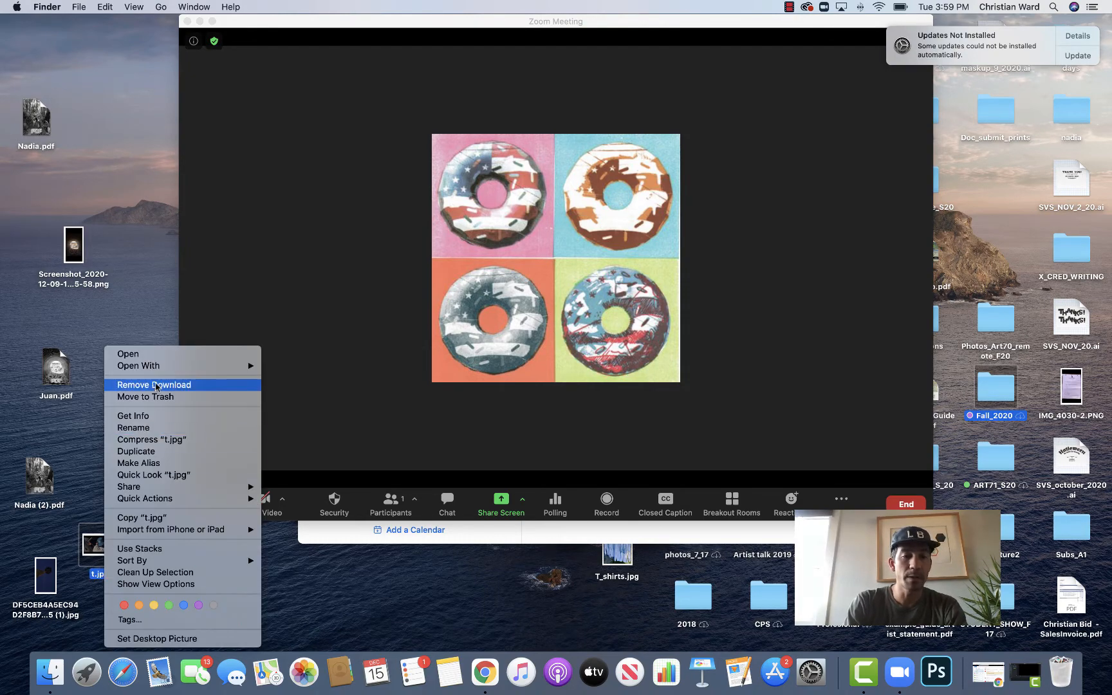
mouse_move(161, 371)
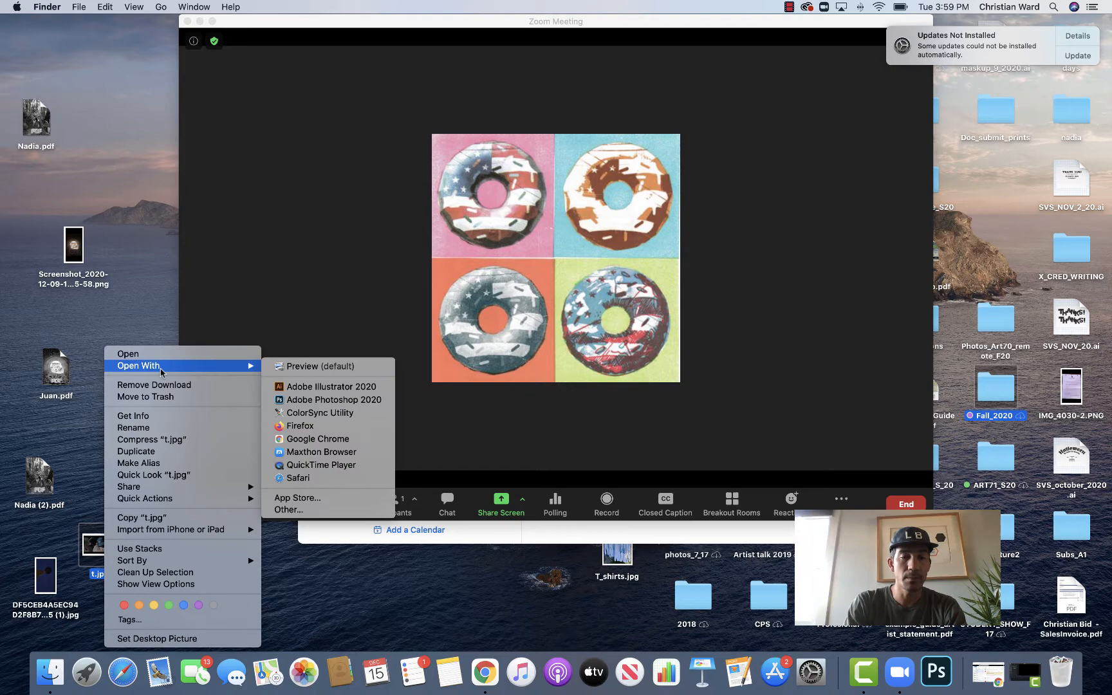
click(301, 401)
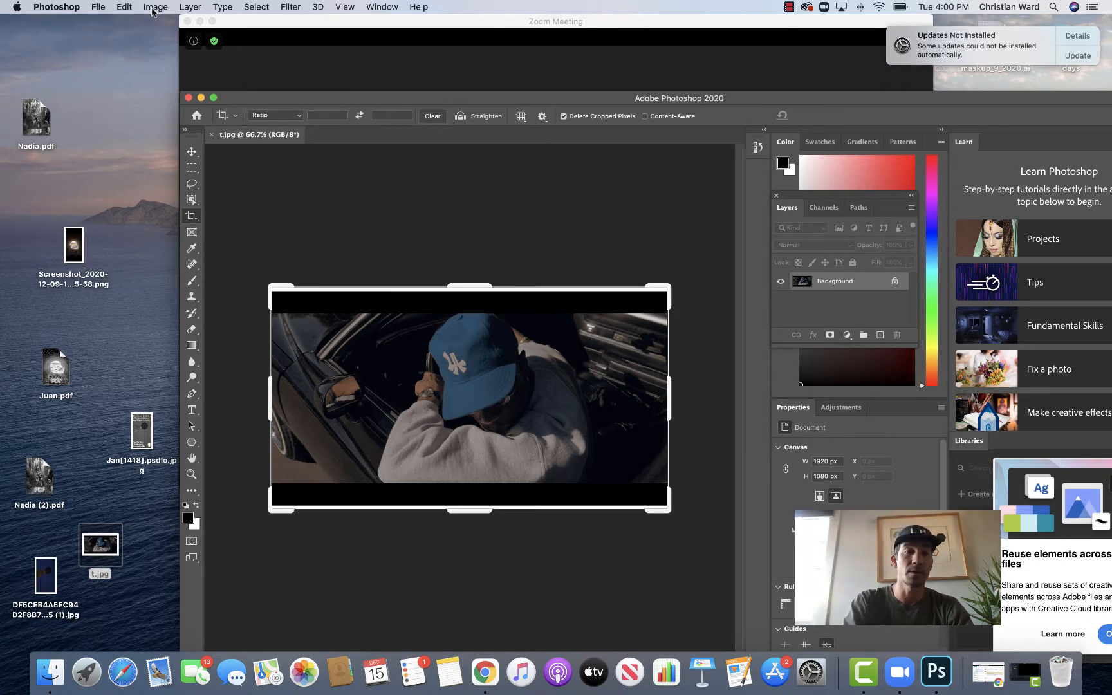
Step: Resize the image to a width of 10.5 inches, keeping proportions
click(155, 8)
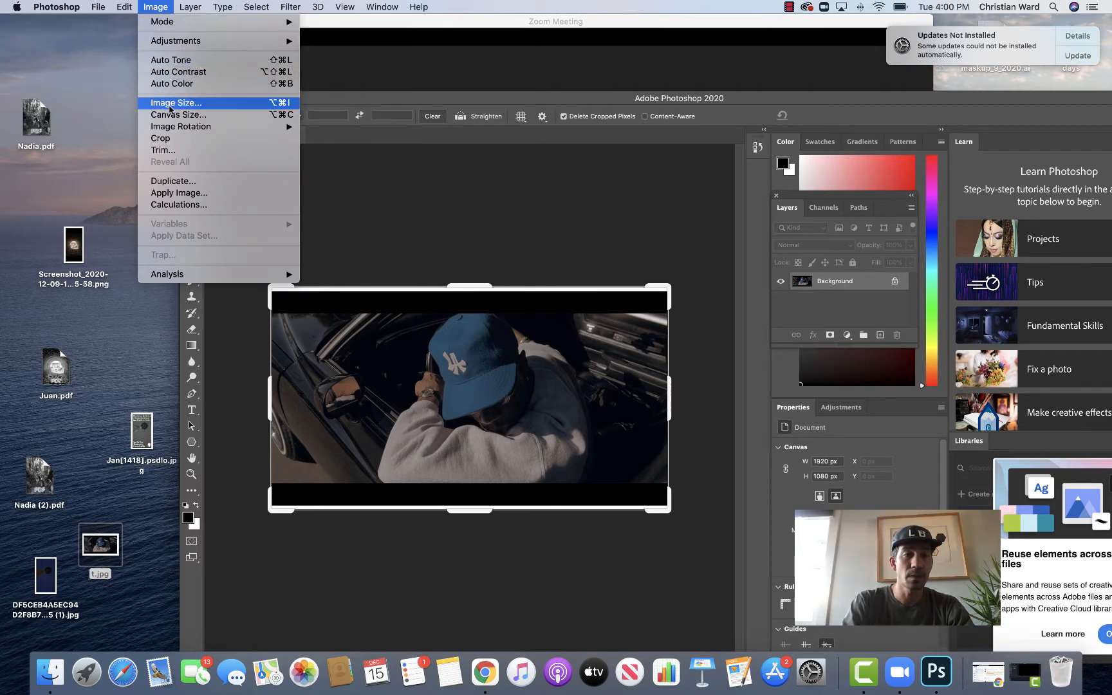
click(169, 106)
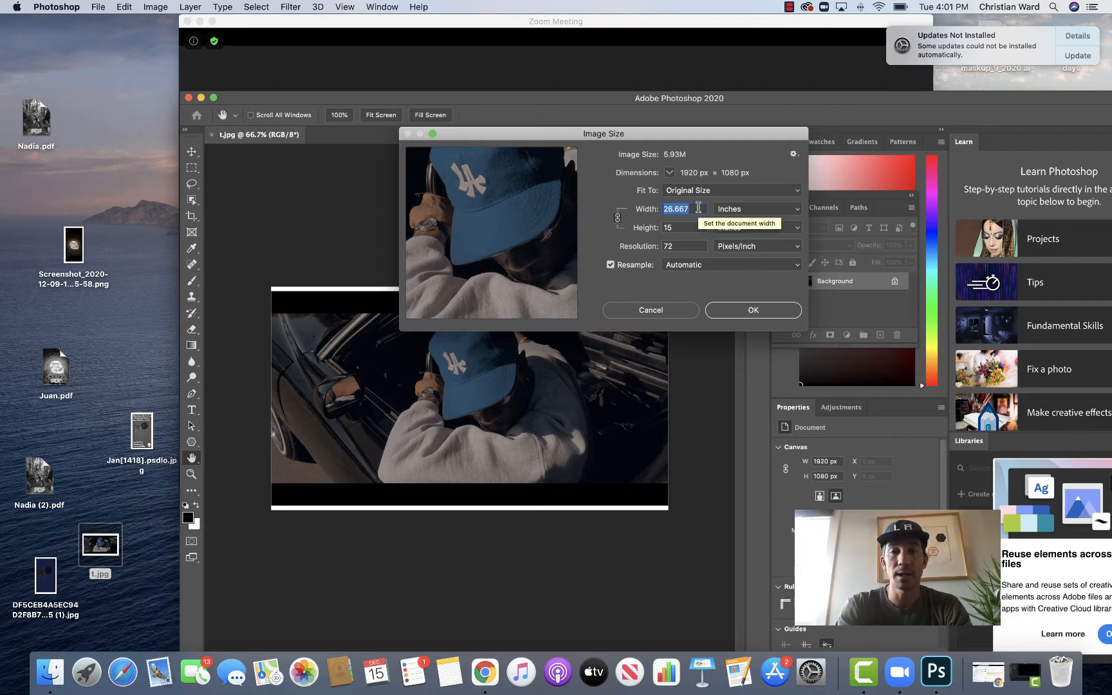
key(BackSpace)
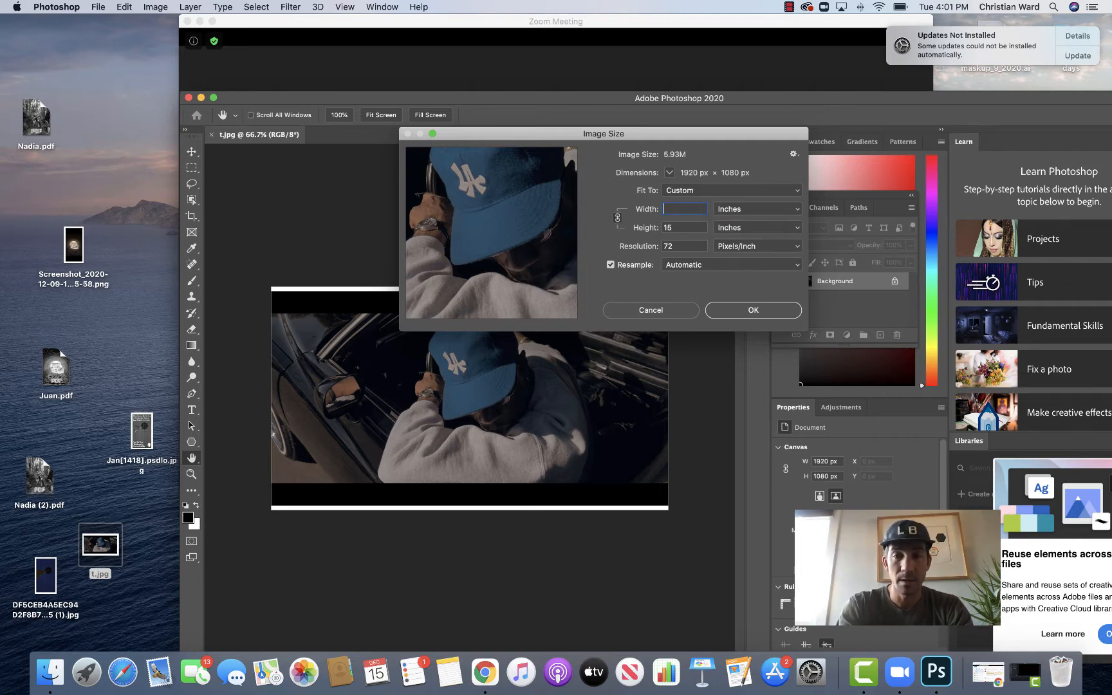
text(10)
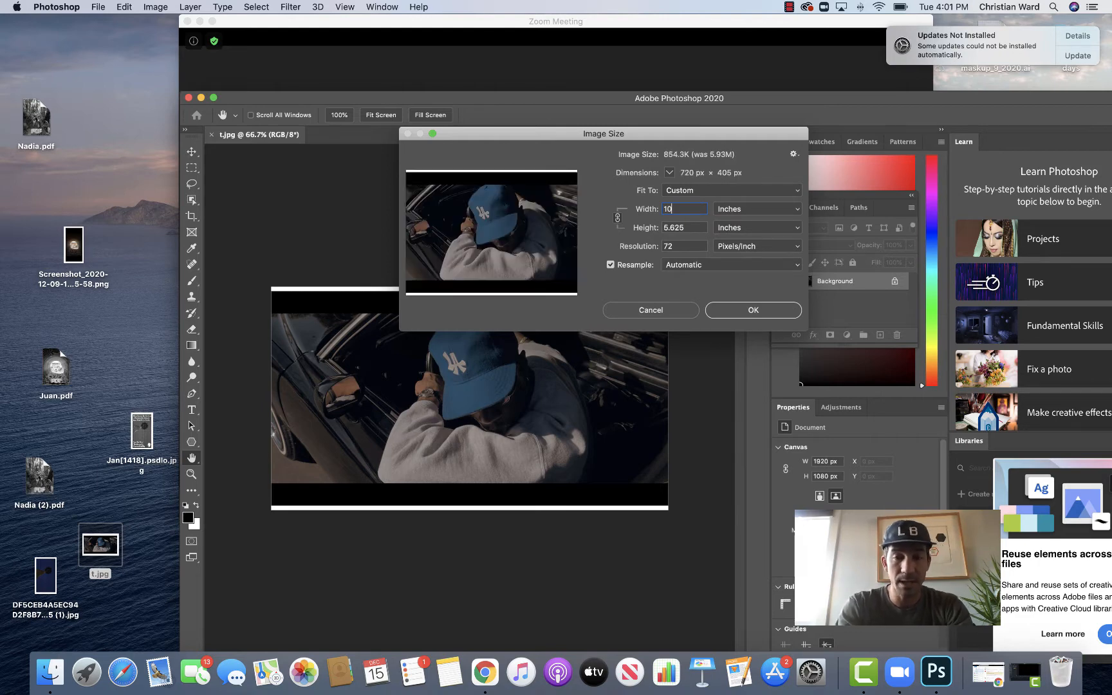
text(.5)
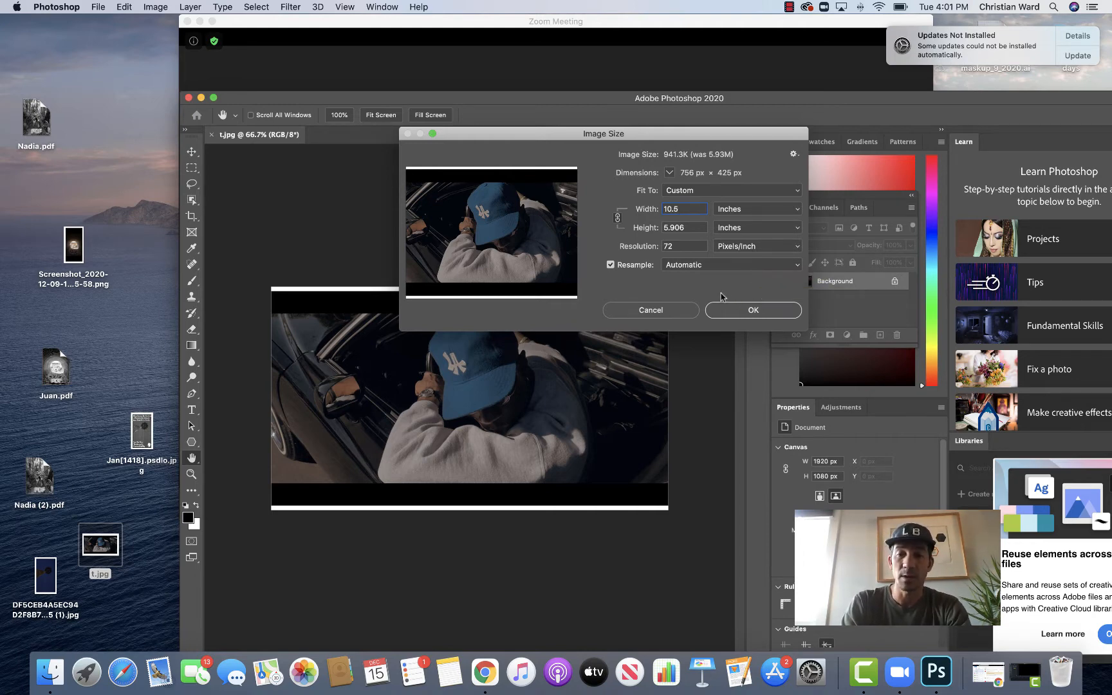
click(745, 315)
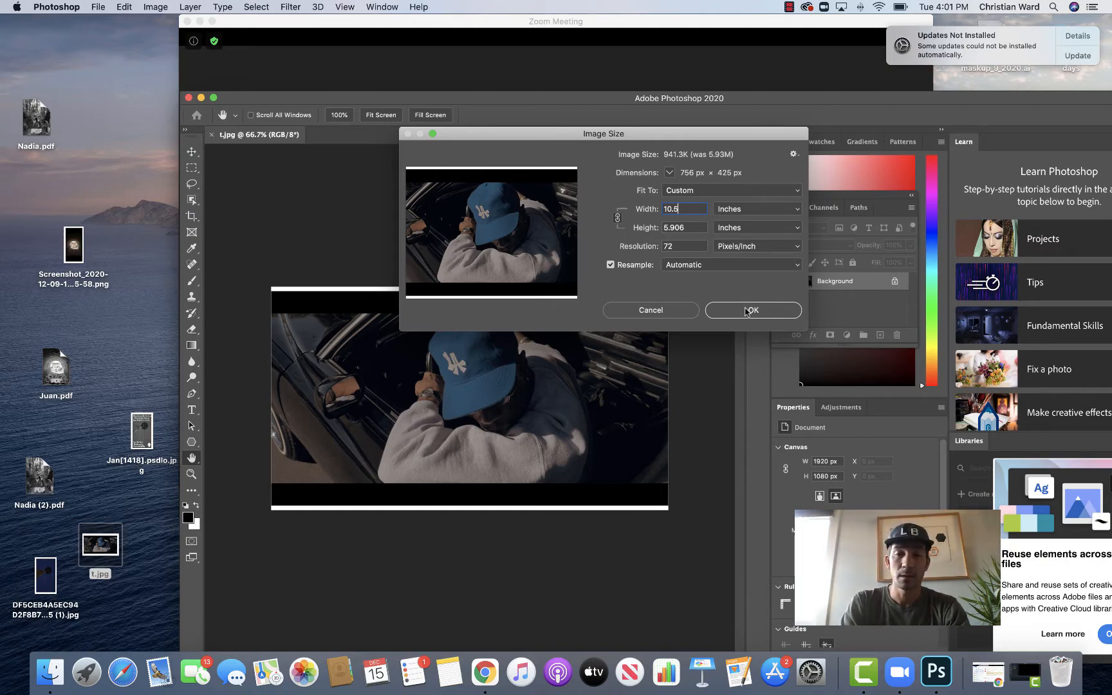
Step: Convert the image to Grayscale mode, discarding its color information
key(c)
key(super+equal)
key(super+equal)
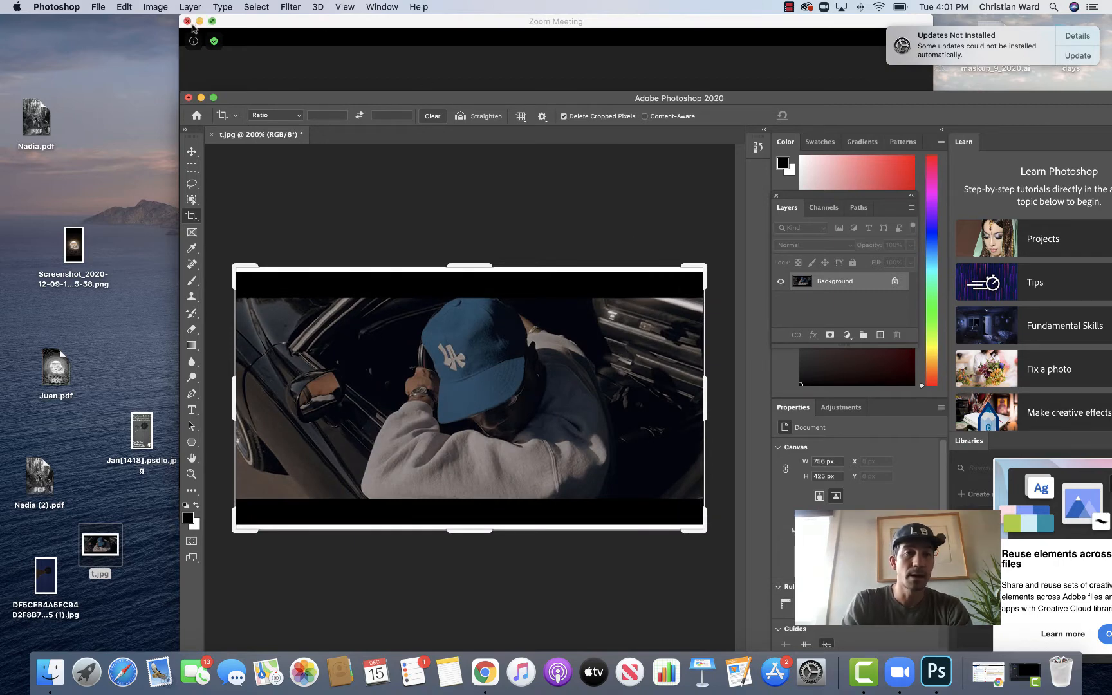
click(156, 8)
mouse_move(158, 26)
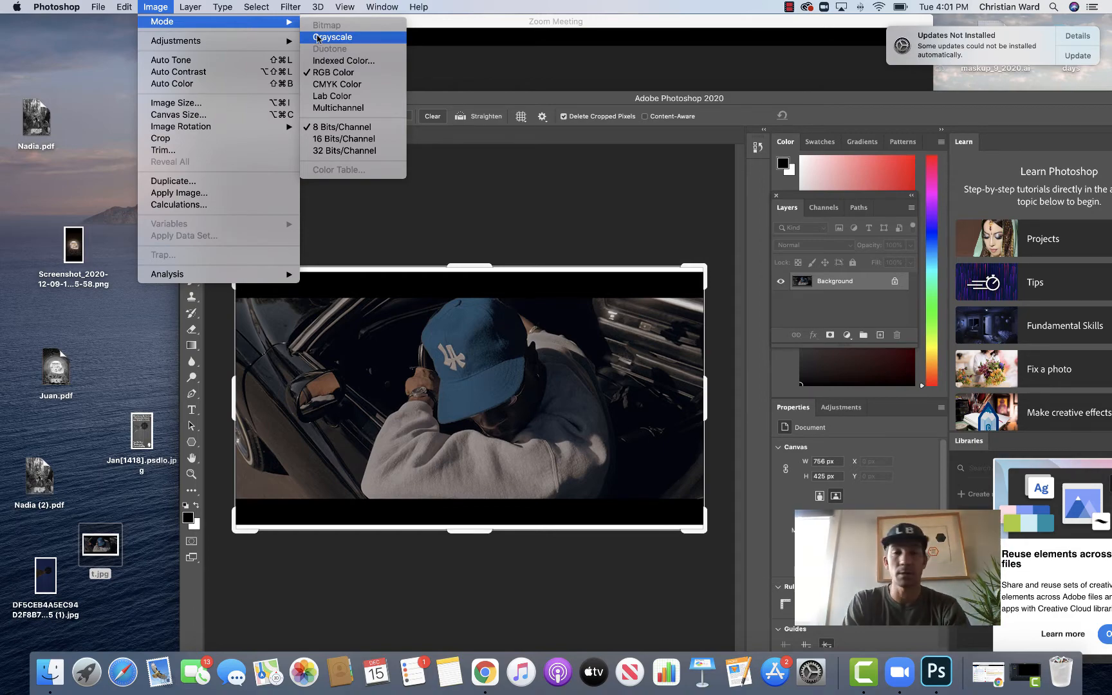
click(317, 37)
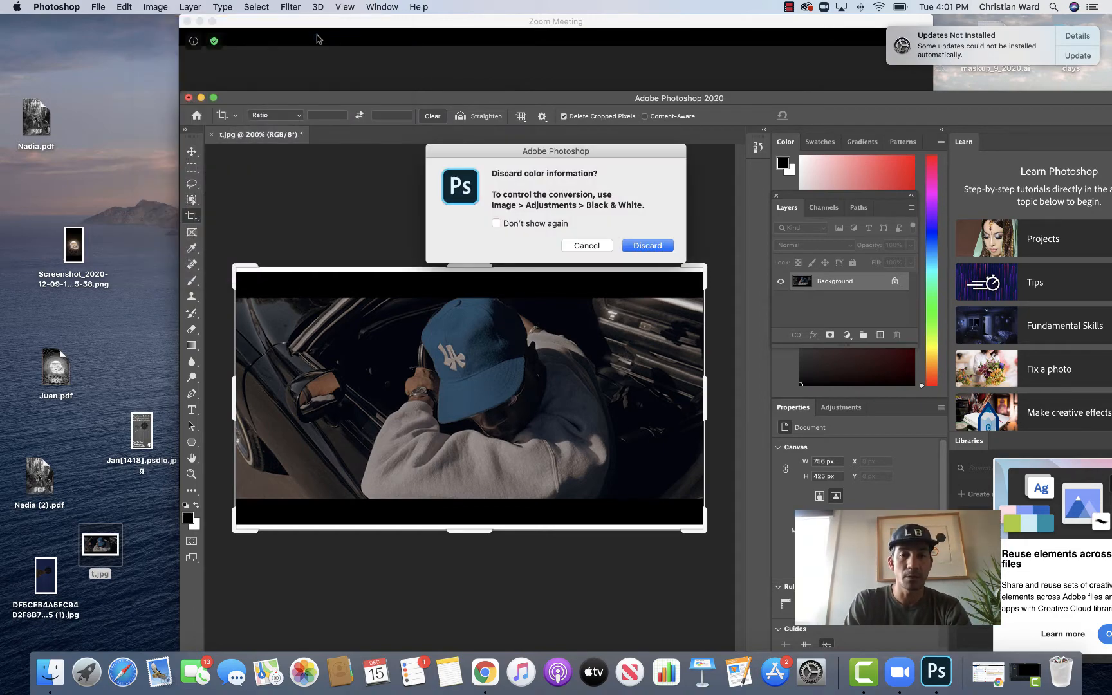
click(642, 246)
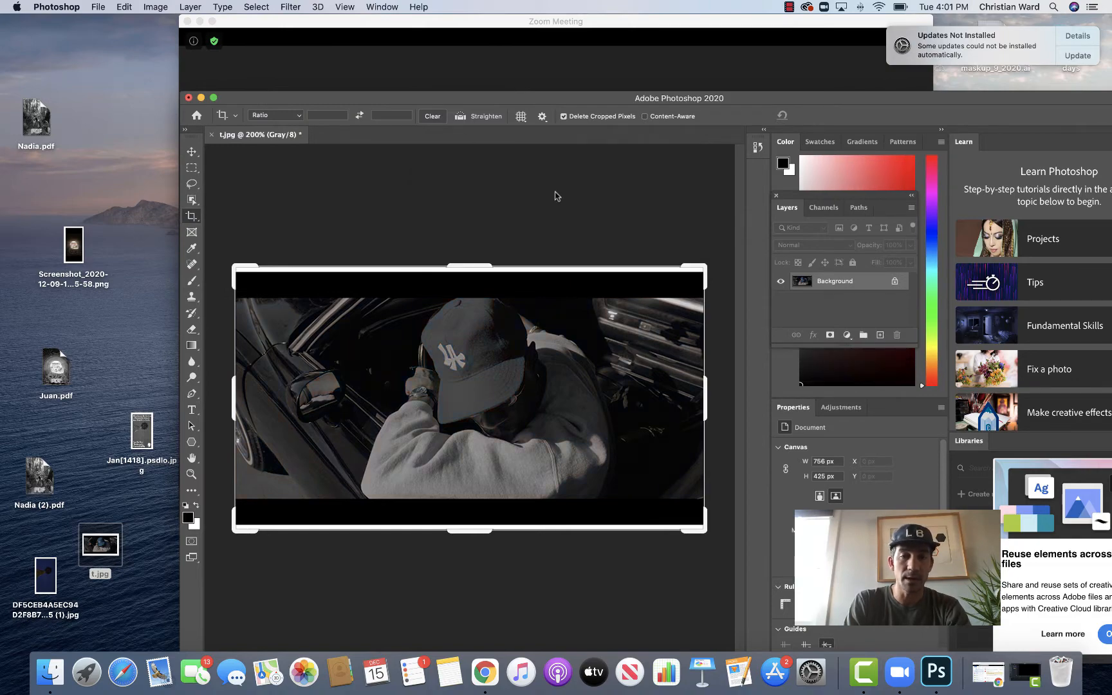
Step: Raise the image's brightness with the Brightness/Contrast adjustment
click(155, 8)
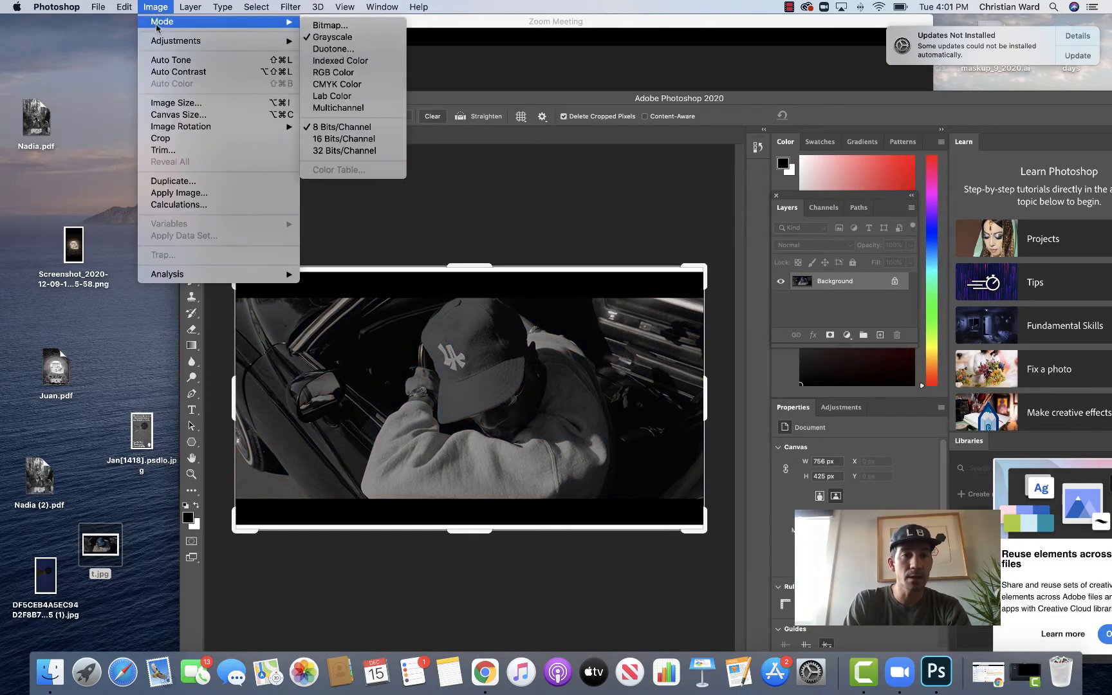
mouse_move(171, 40)
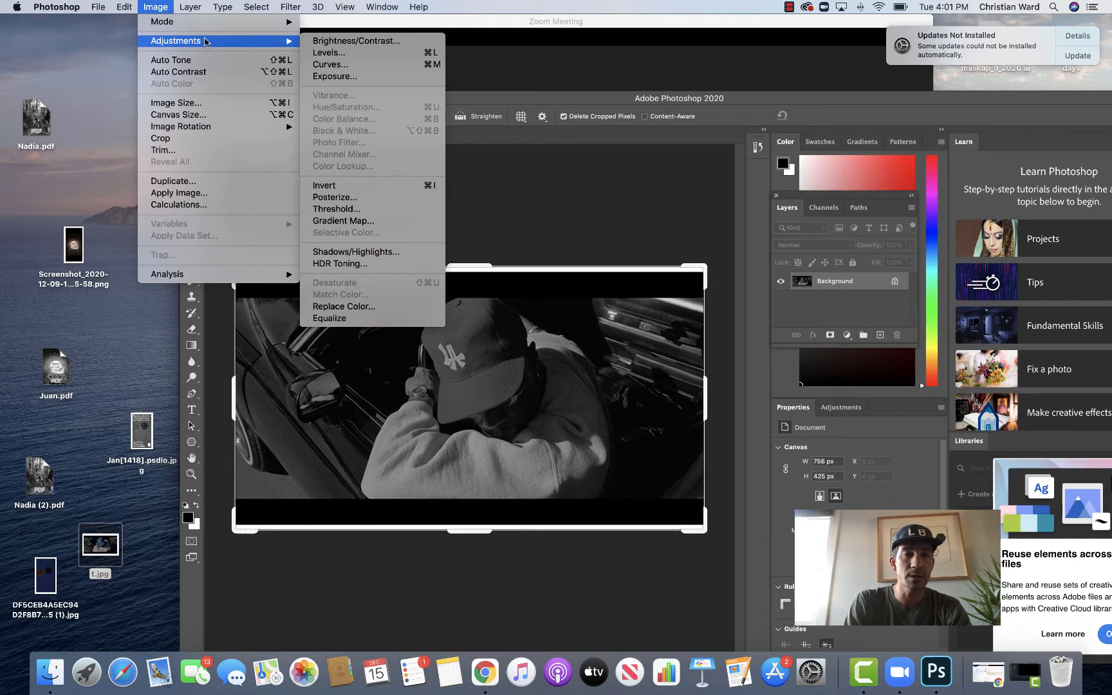
click(318, 45)
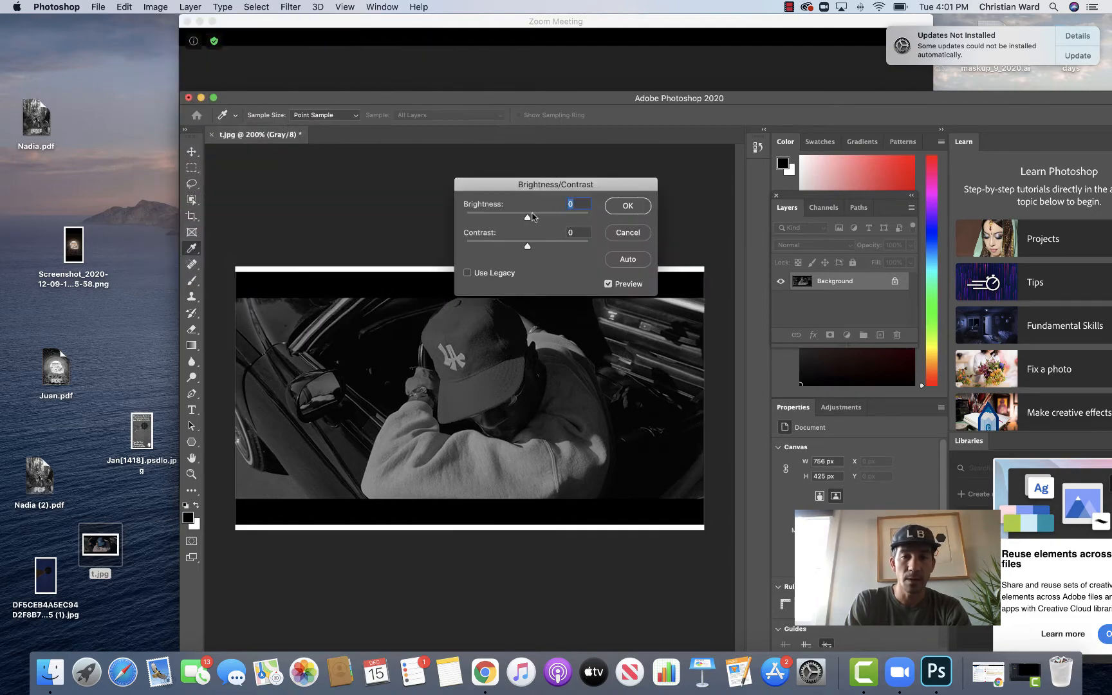
drag(529, 217, 551, 251)
click(627, 206)
key(c)
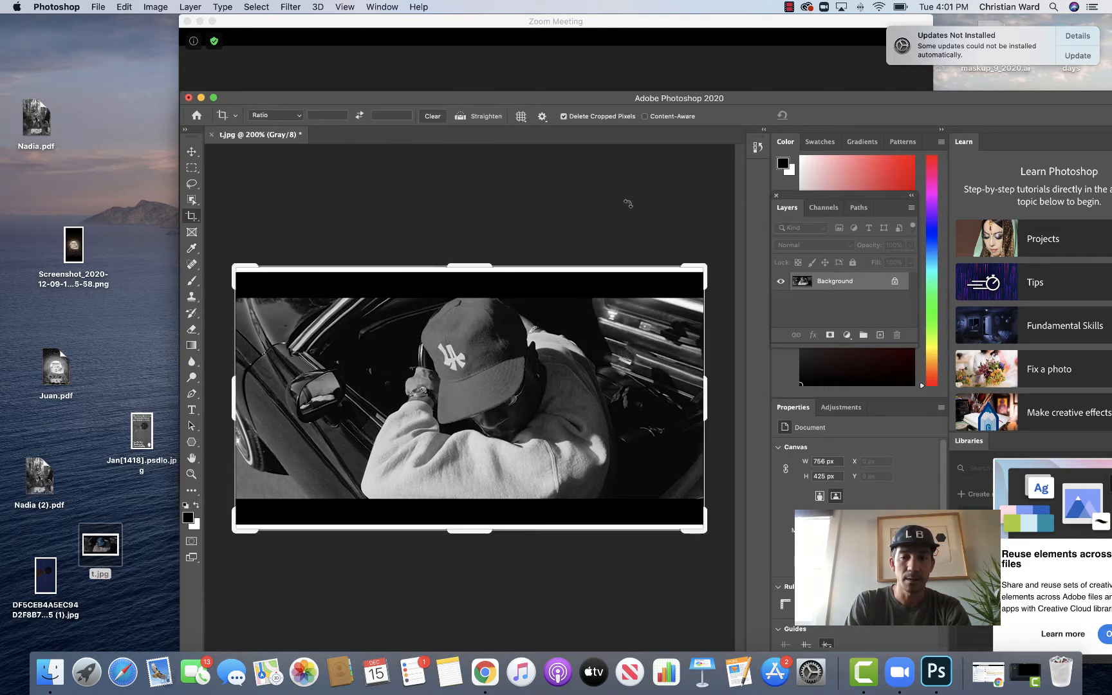
Step: Convert the image to Bitmap mode at 200 pixels/inch output using the Halftone Screen method
click(154, 8)
mouse_move(155, 23)
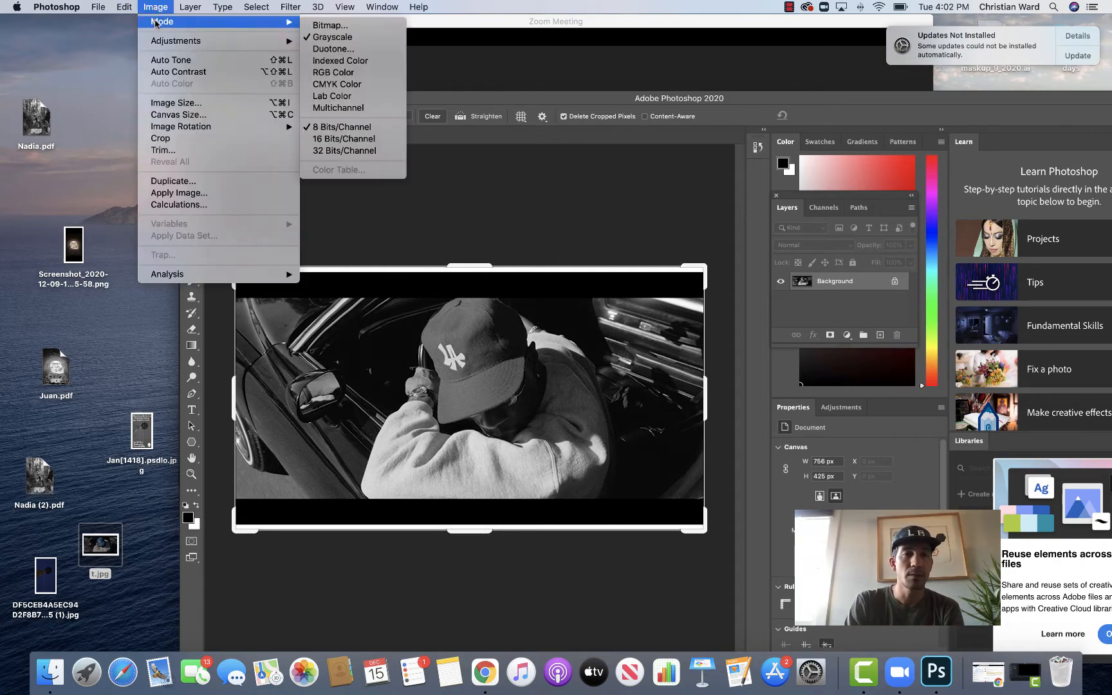
click(334, 26)
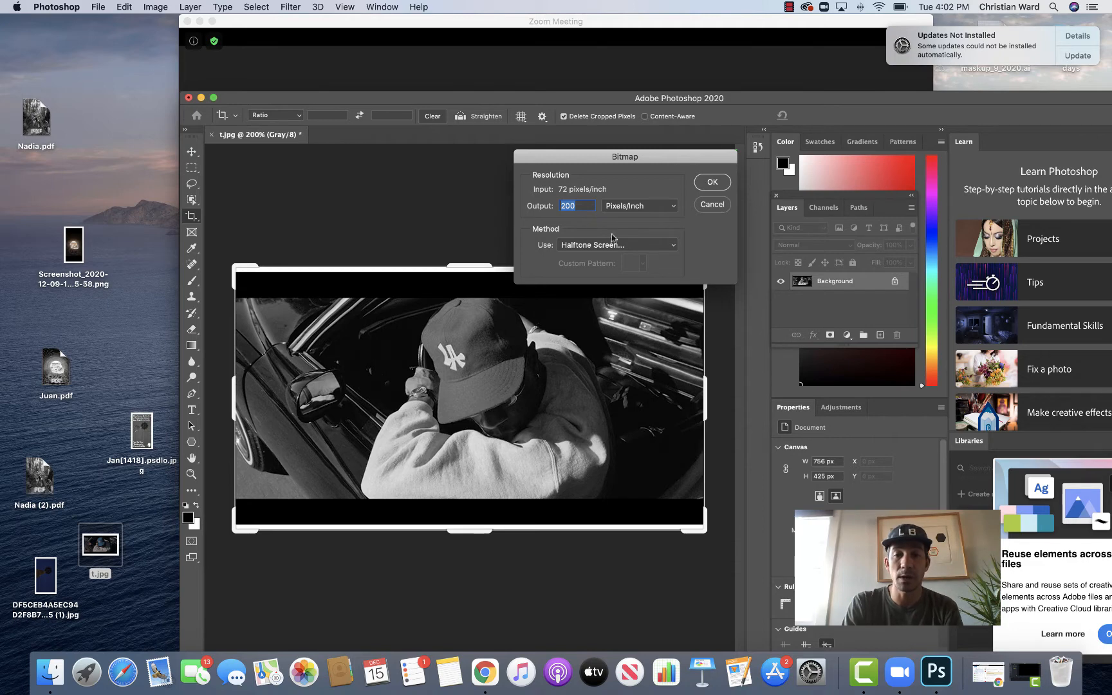
click(671, 247)
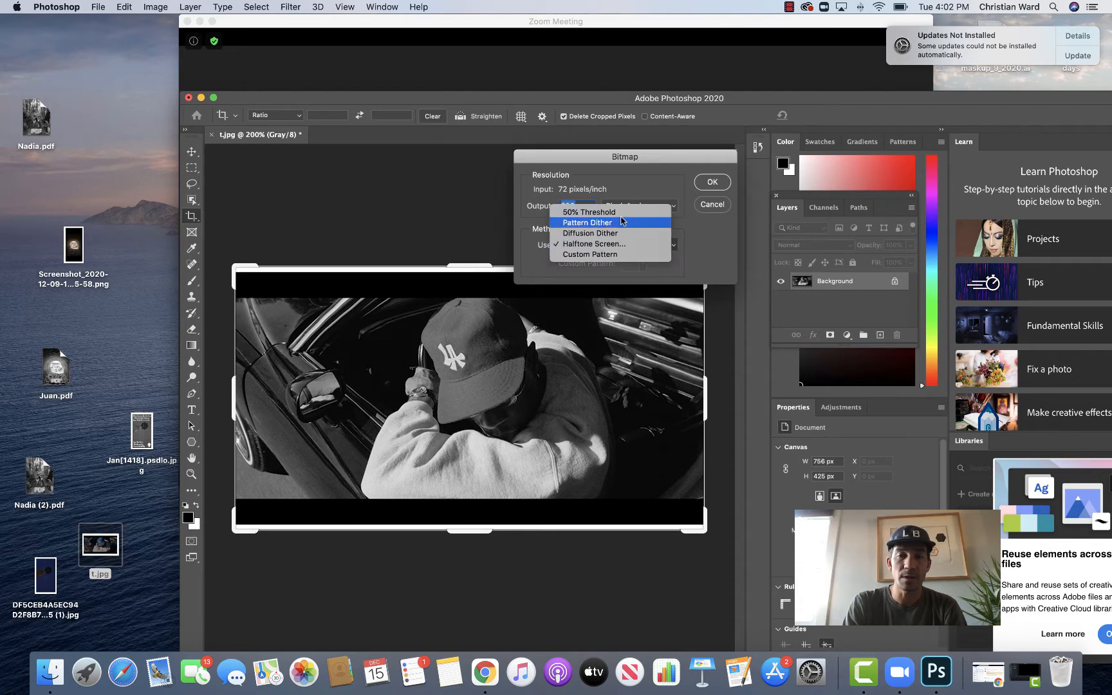
click(615, 246)
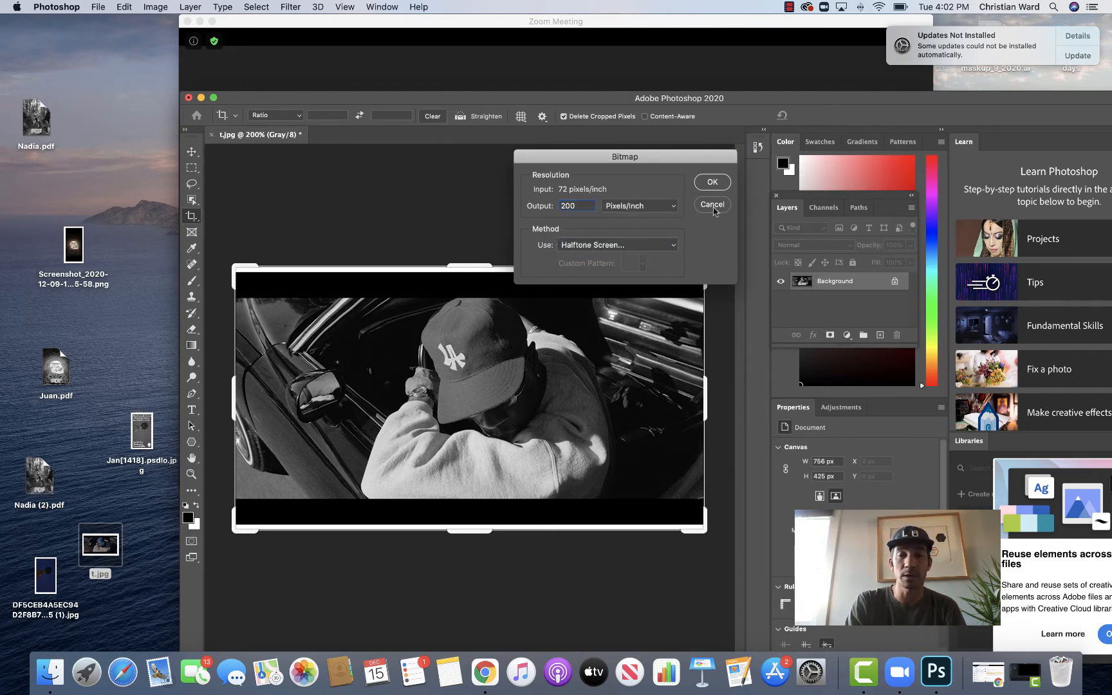
click(713, 182)
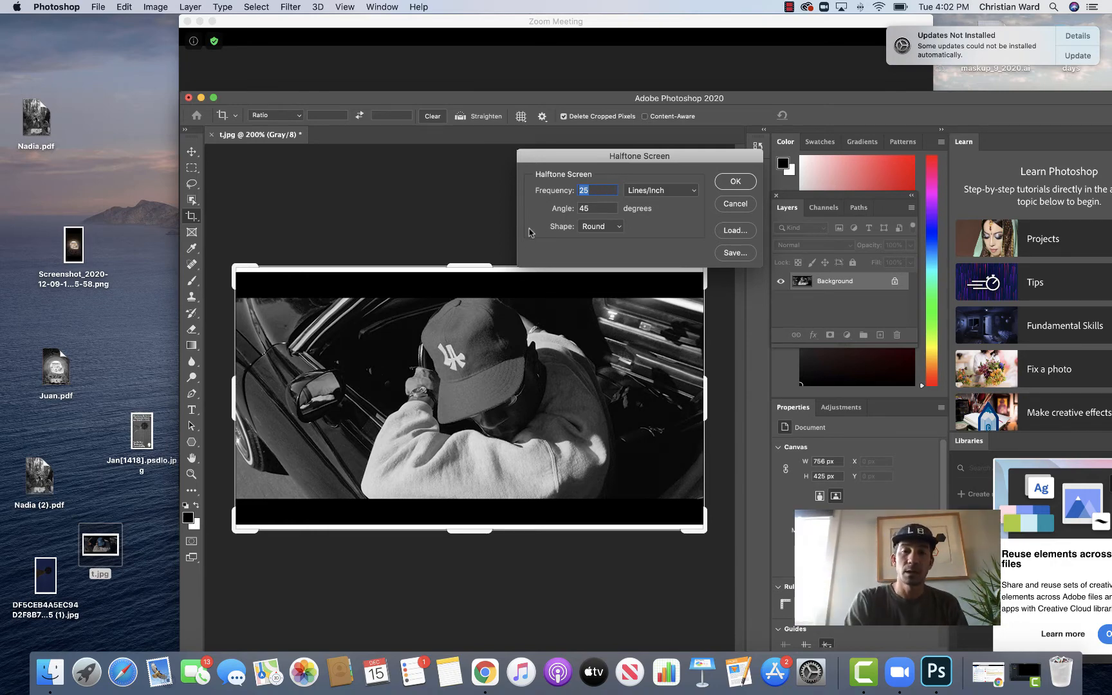
Step: Apply the halftone screen at 25 lines/inch, 45 degrees, with the Round shape
click(615, 230)
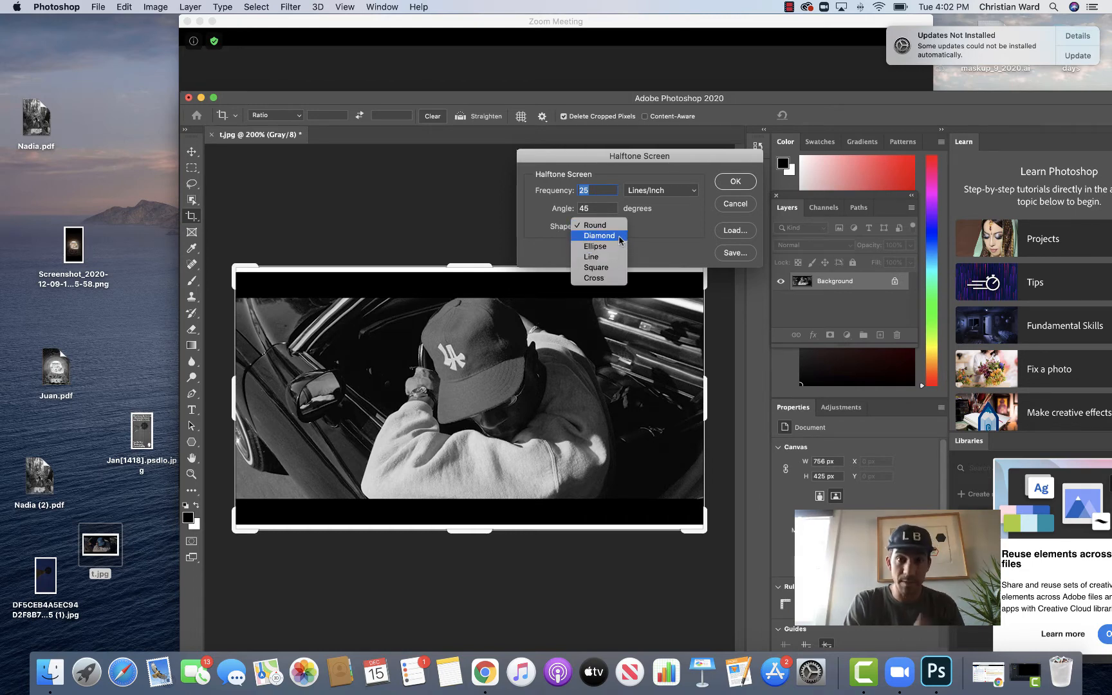
click(601, 226)
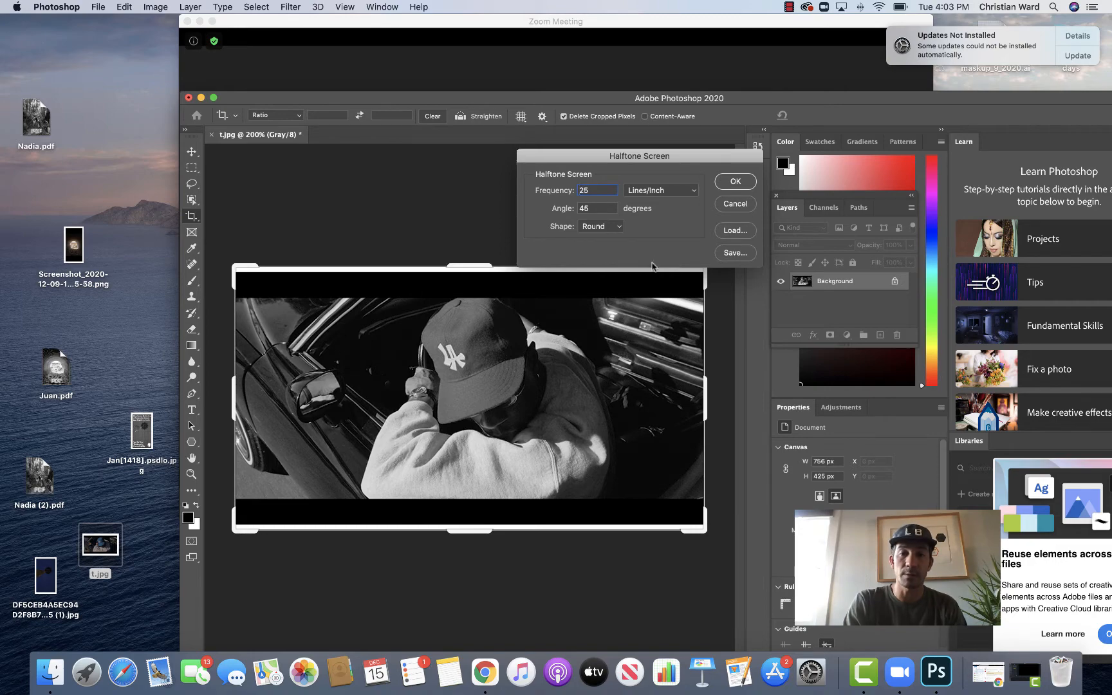
click(734, 183)
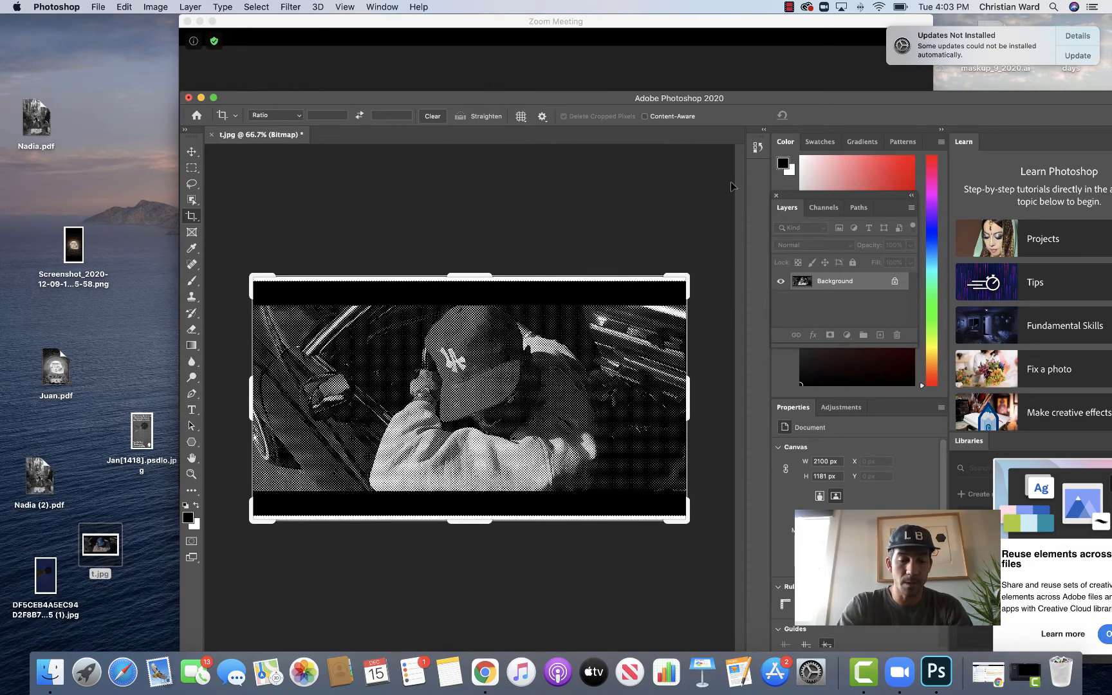
Step: Zoom in and out to examine the halftone dot pattern across the image
key(super+equal)
key(super+equal)
key(super+equal)
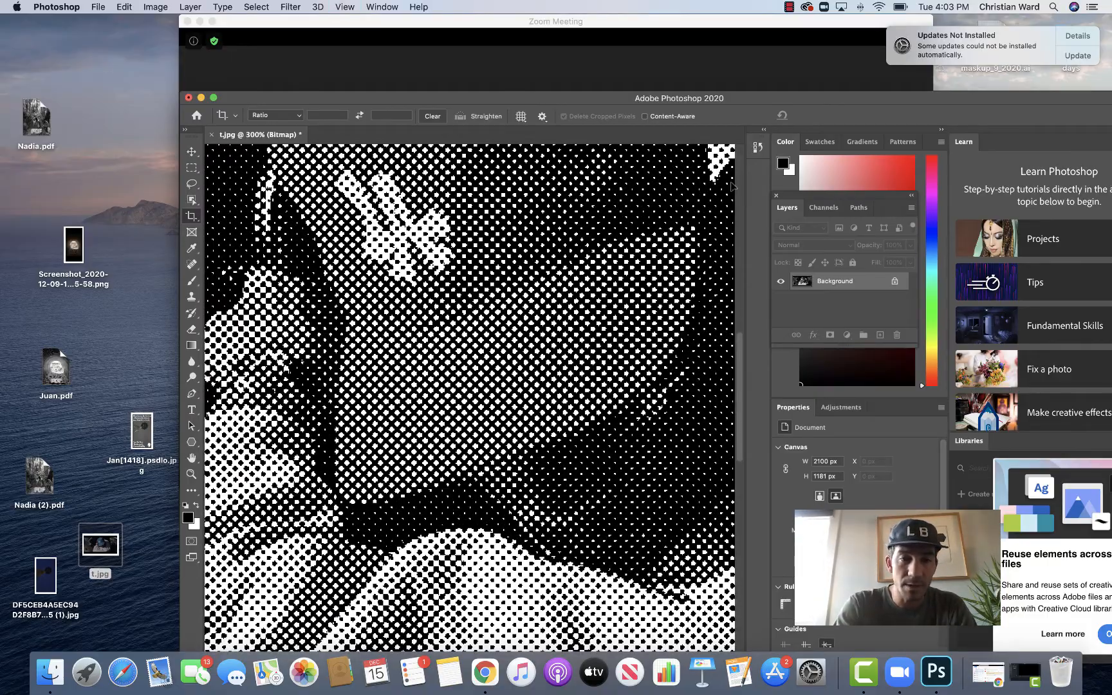
key(super+minus)
key(super+equal)
key(super+equal)
key(super+equal)
key(super+equal)
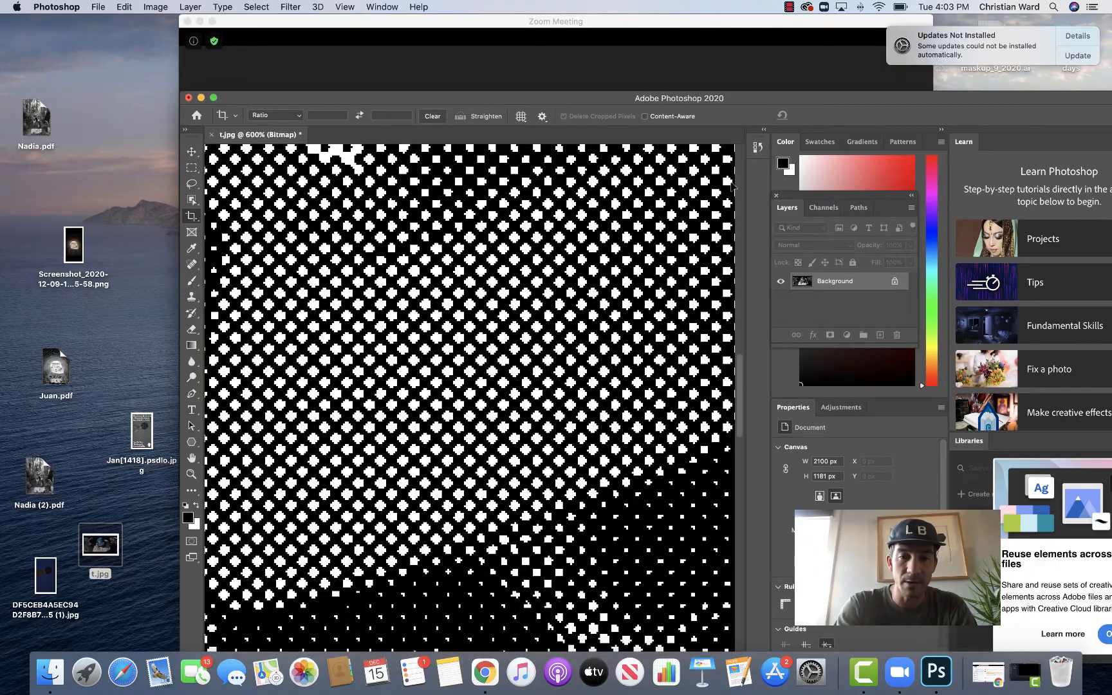
key(super+minus)
key(super+minus)
key(super+minus)
key(super+minus)
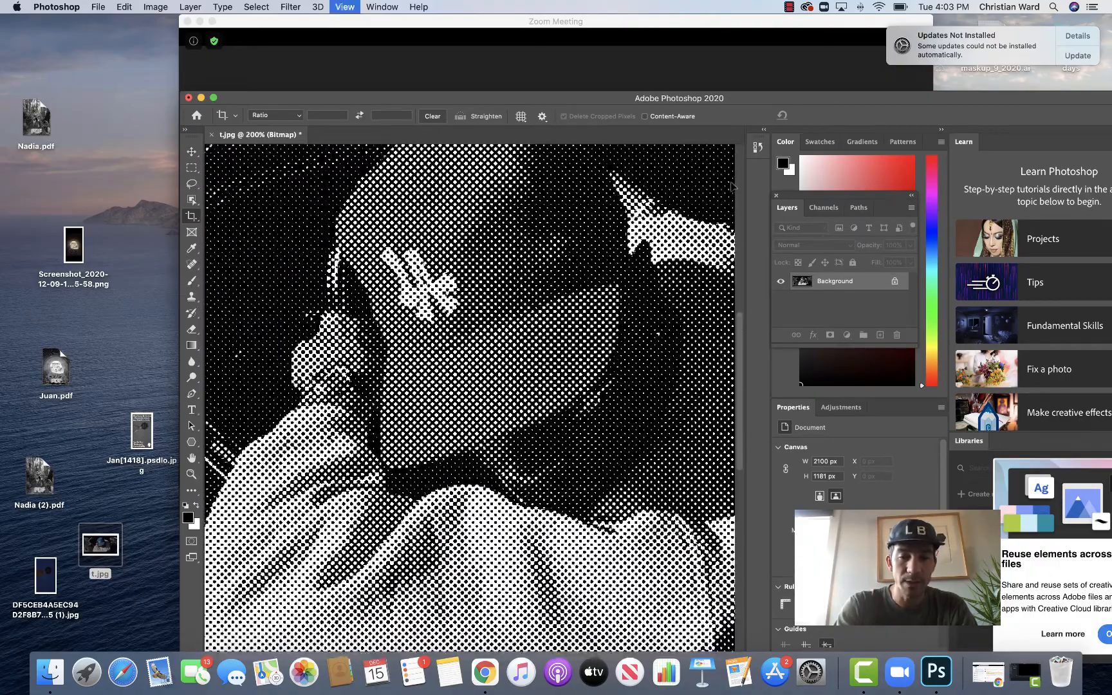
key(super+minus)
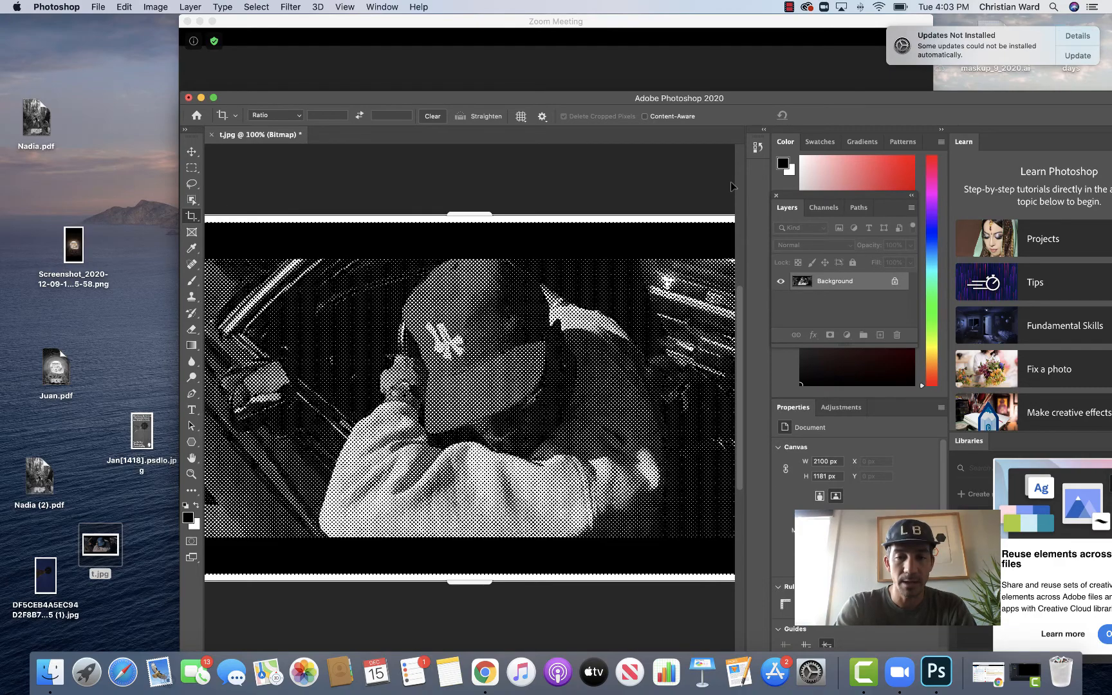
key(super+minus)
key(super+equal)
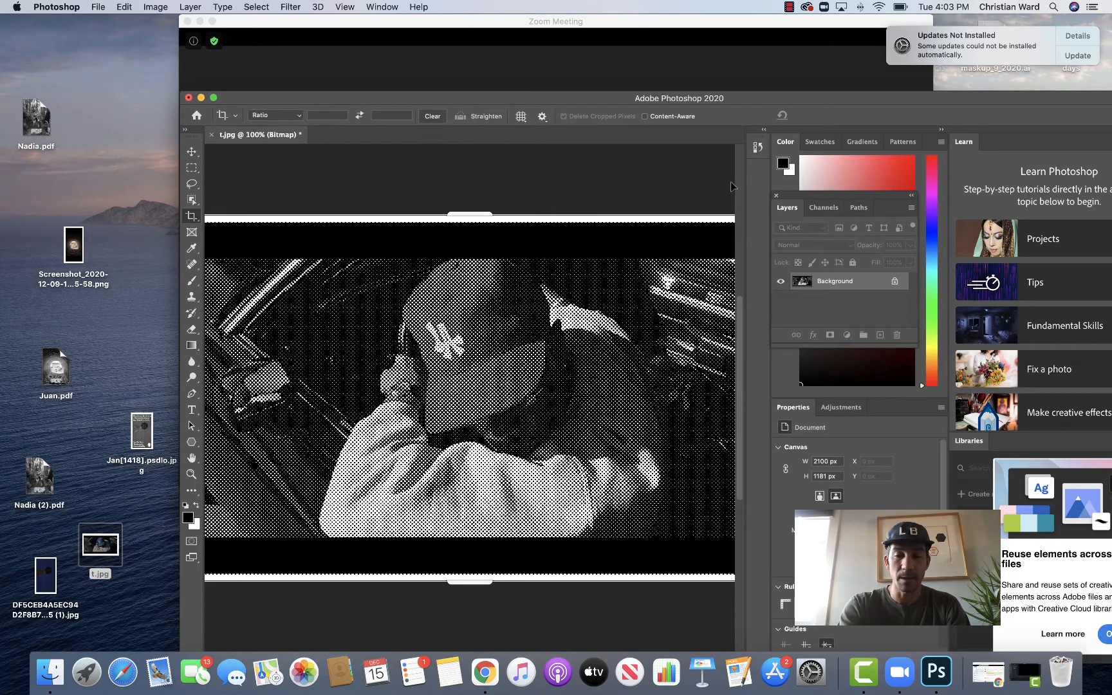
key(super+minus)
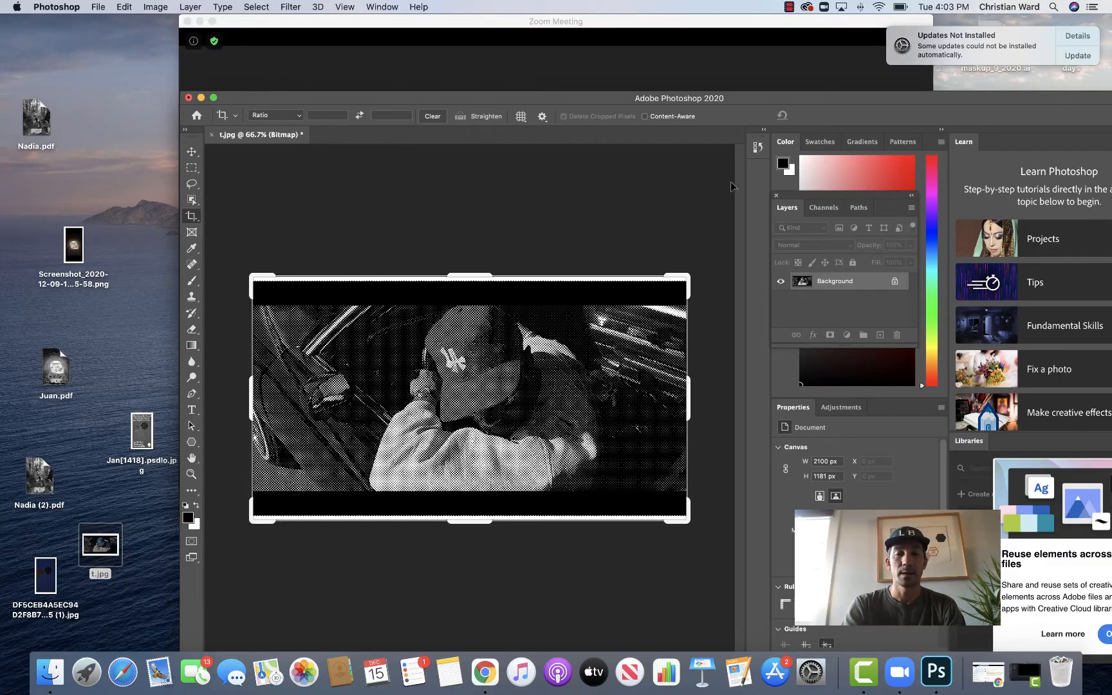
Step: Magnify the halftone image to 200% and back out to inspect the dot pattern up close
key(super+plus)
key(super+plus)
key(super+plus)
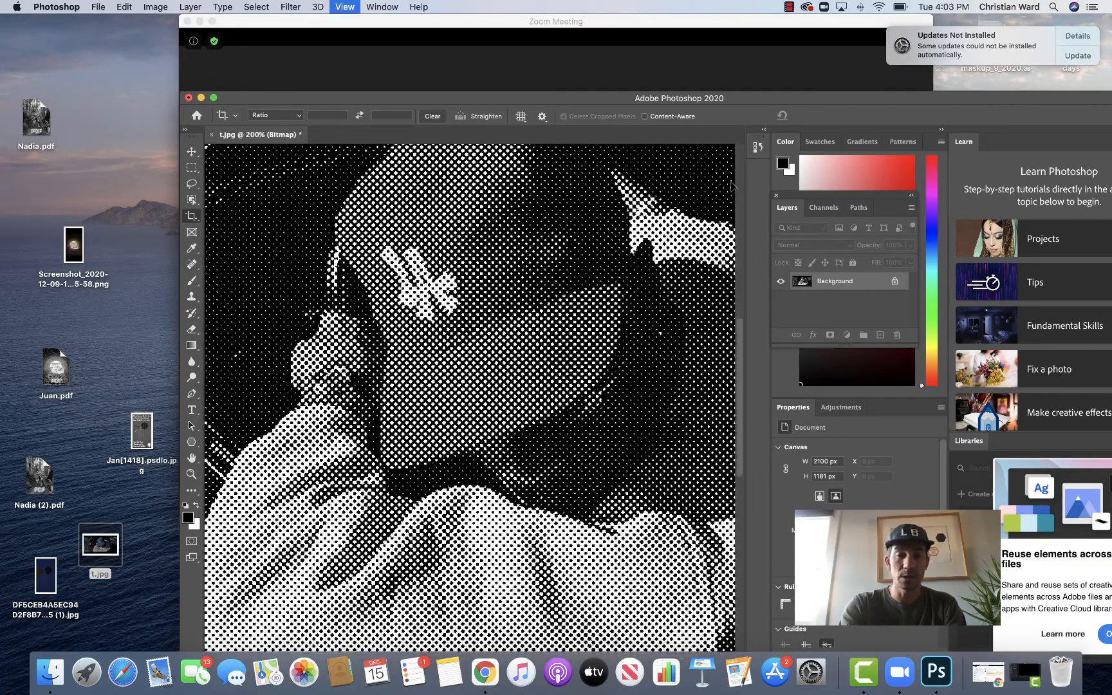
key(super+plus)
key(super+minus)
key(super+minus)
key(super+minus)
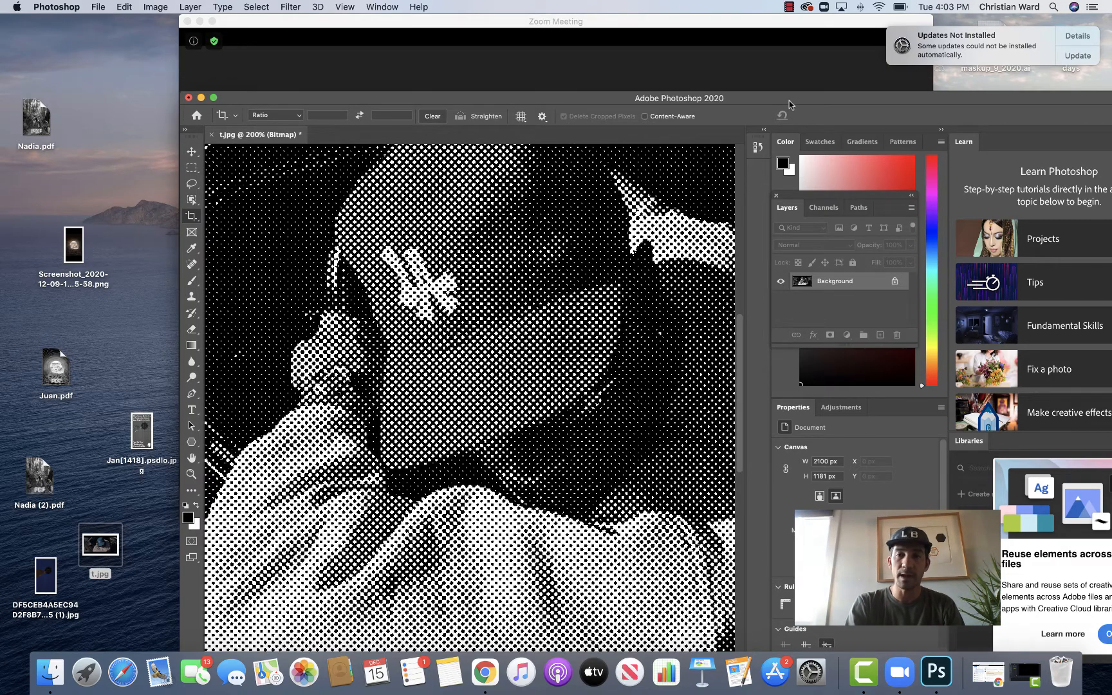
Step: Open Save As for the image and name the file Gerald
drag(791, 103, 721, 63)
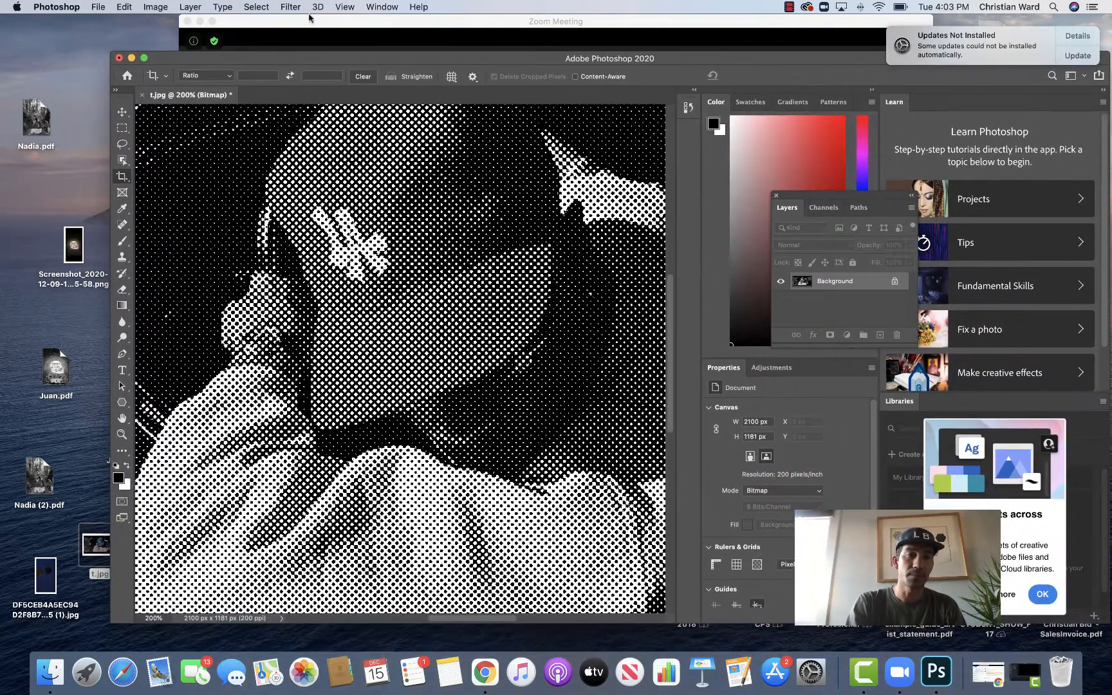
click(157, 9)
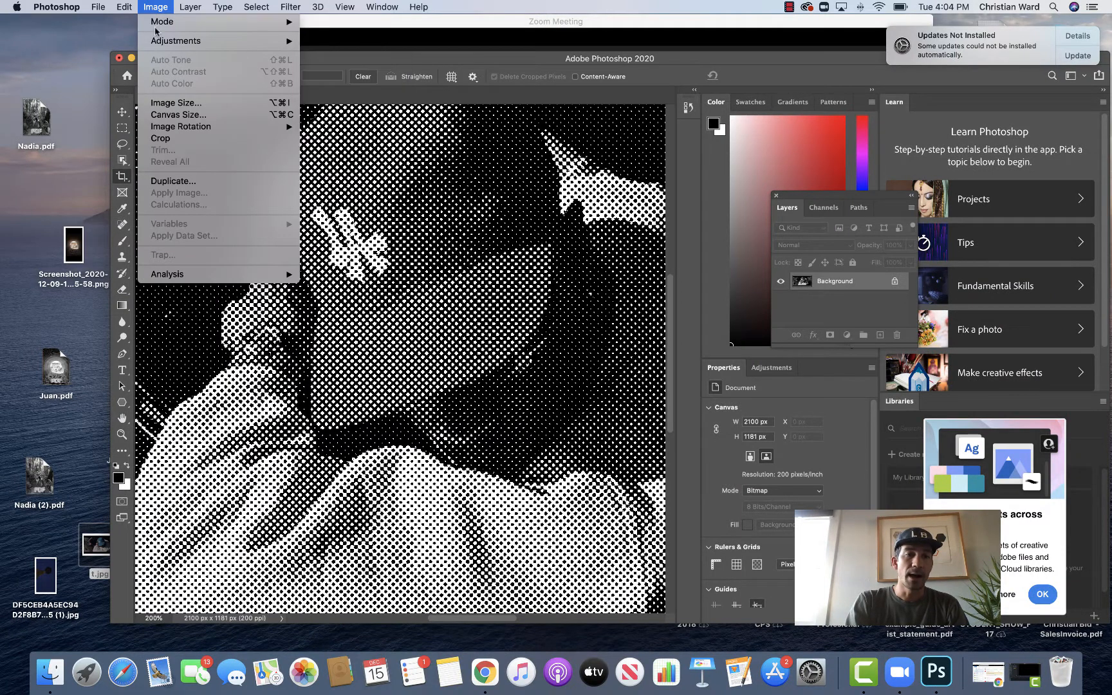
click(100, 8)
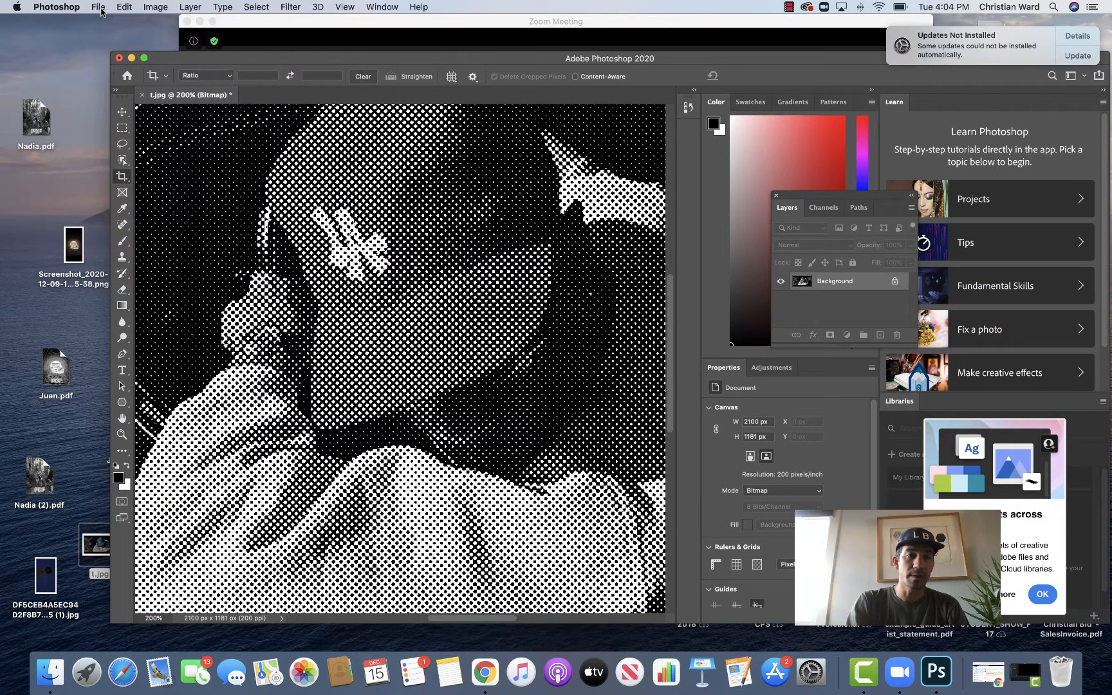
click(101, 9)
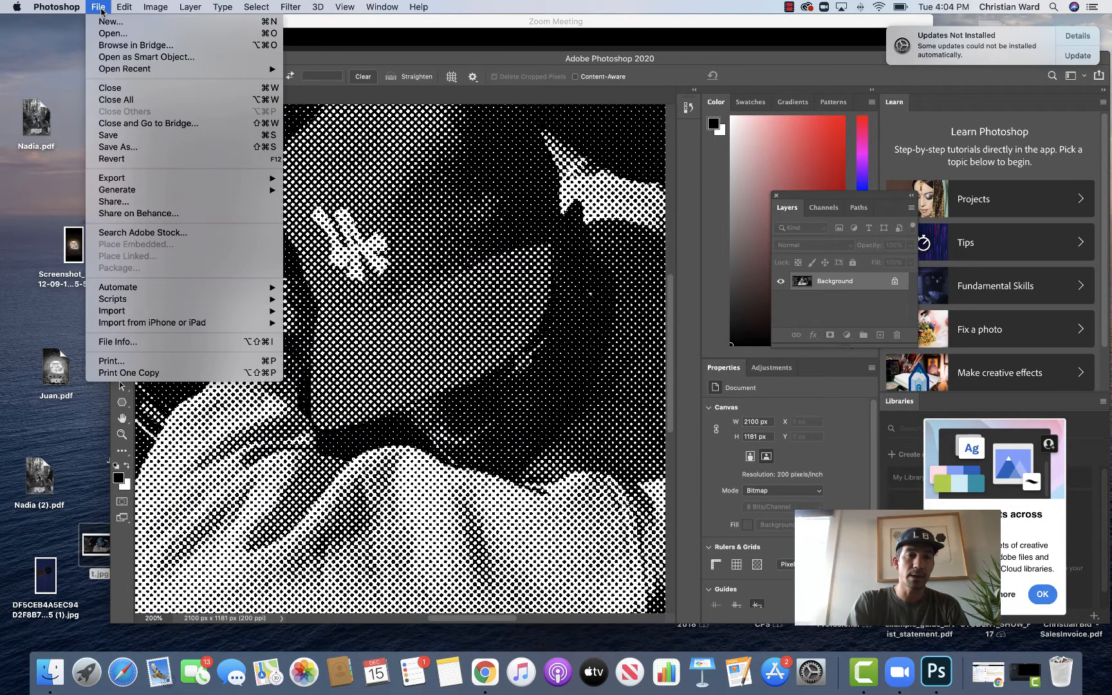
click(109, 149)
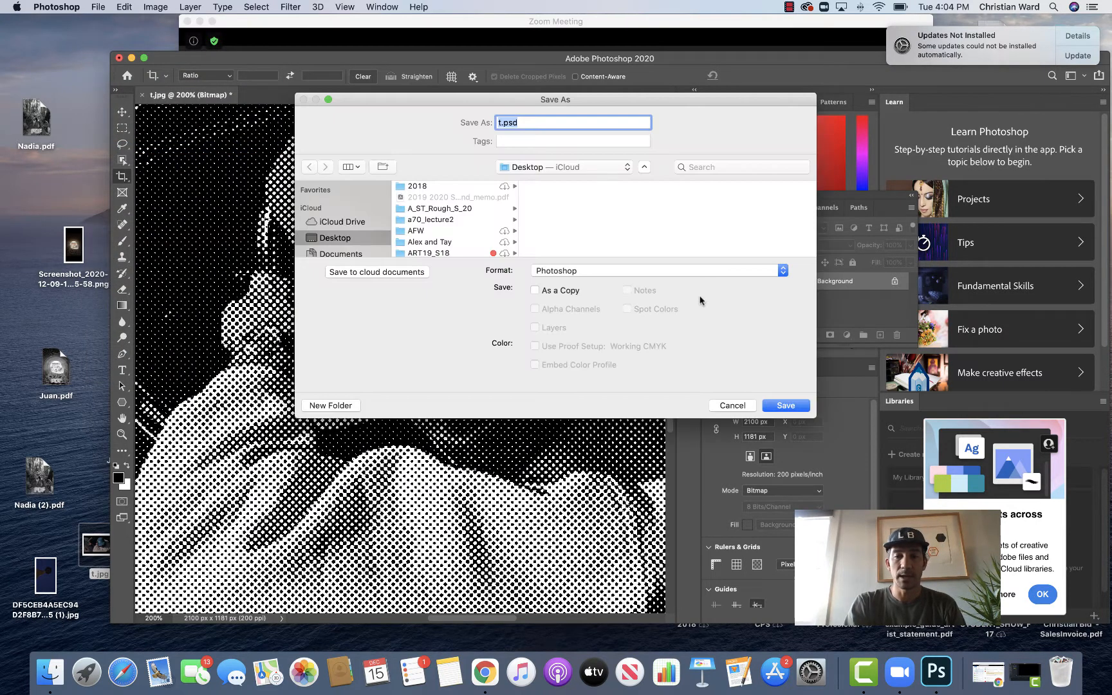
click(780, 273)
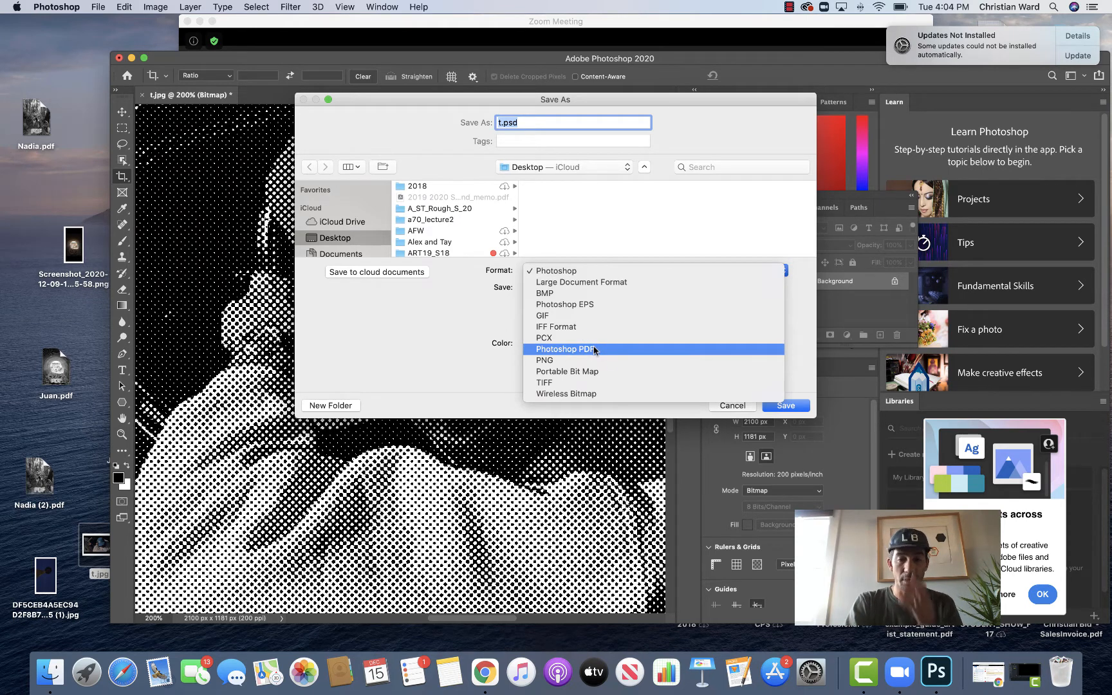
click(533, 122)
key(BackSpace)
key(BackSpace)
key(BackSpace)
key(BackSpace)
key(BackSpace)
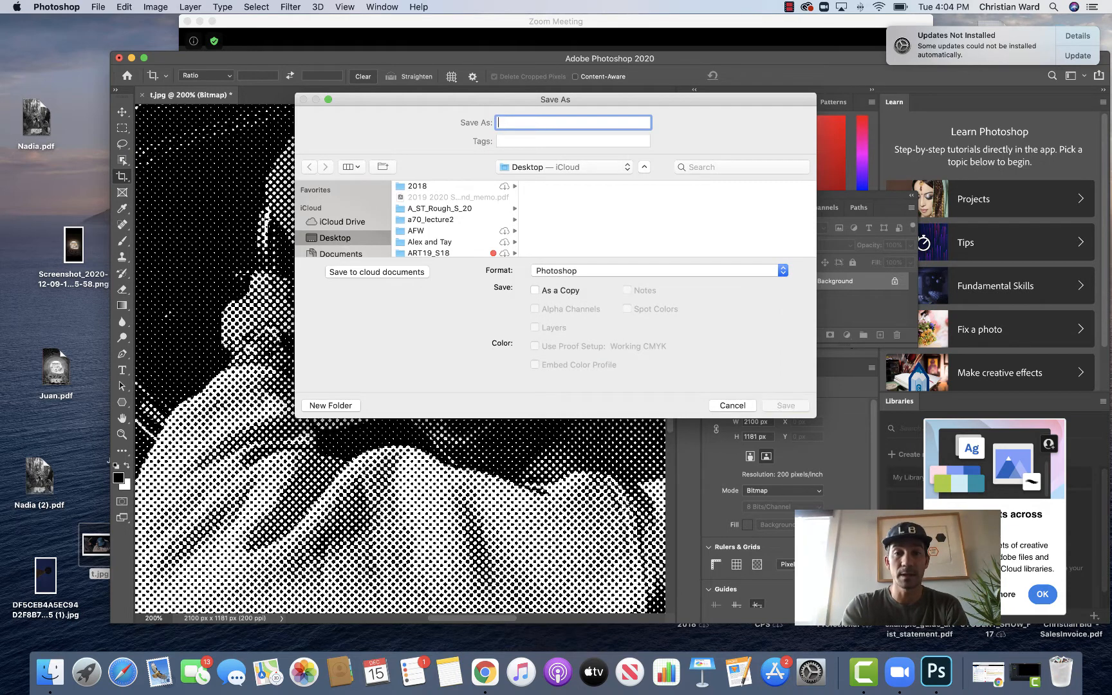
text(Gerlad)
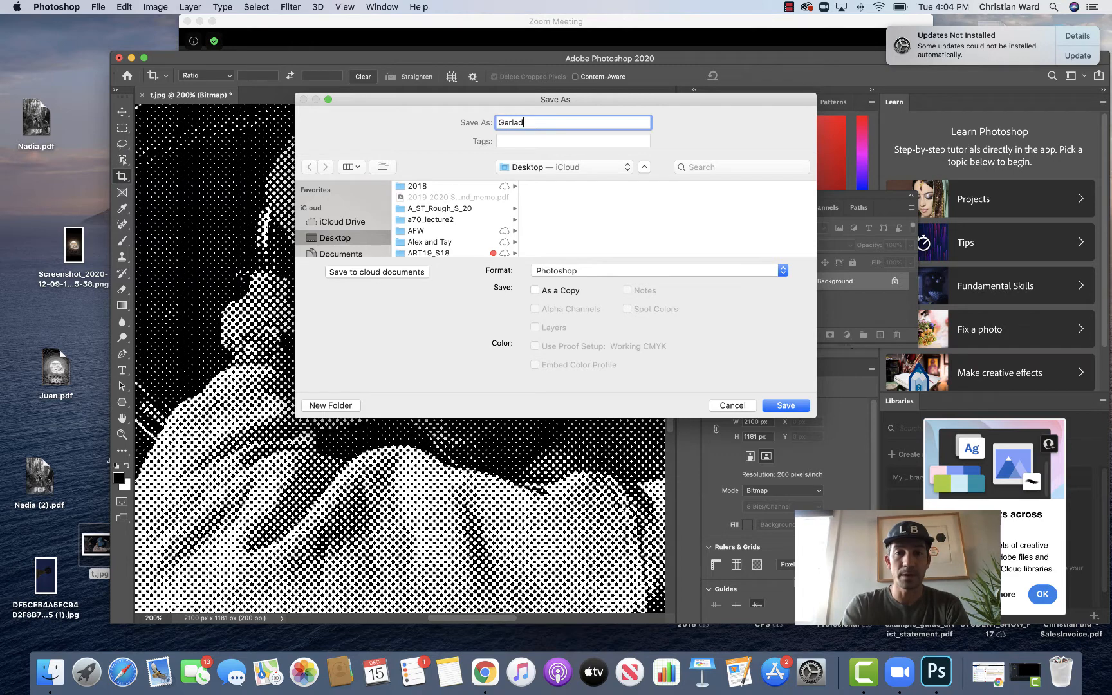
key(BackSpace)
key(BackSpace)
key(BackSpace)
text(ald)
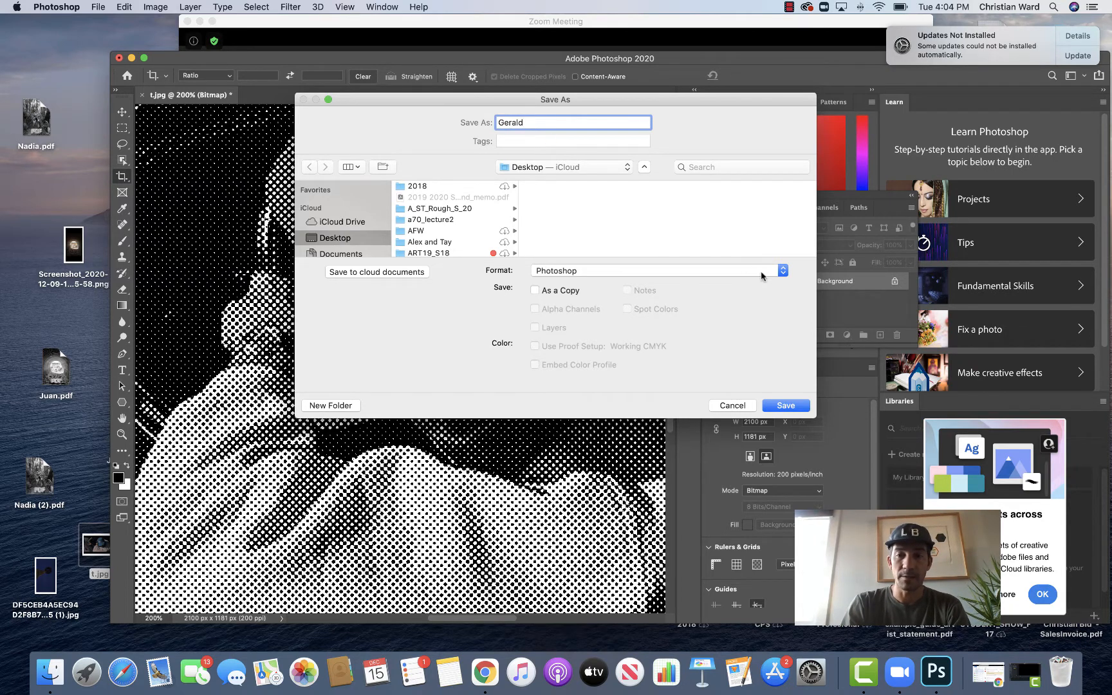
Step: Save the file in Photoshop PDF format with the High Quality Print preset, accepting the compatibility prompts
click(782, 272)
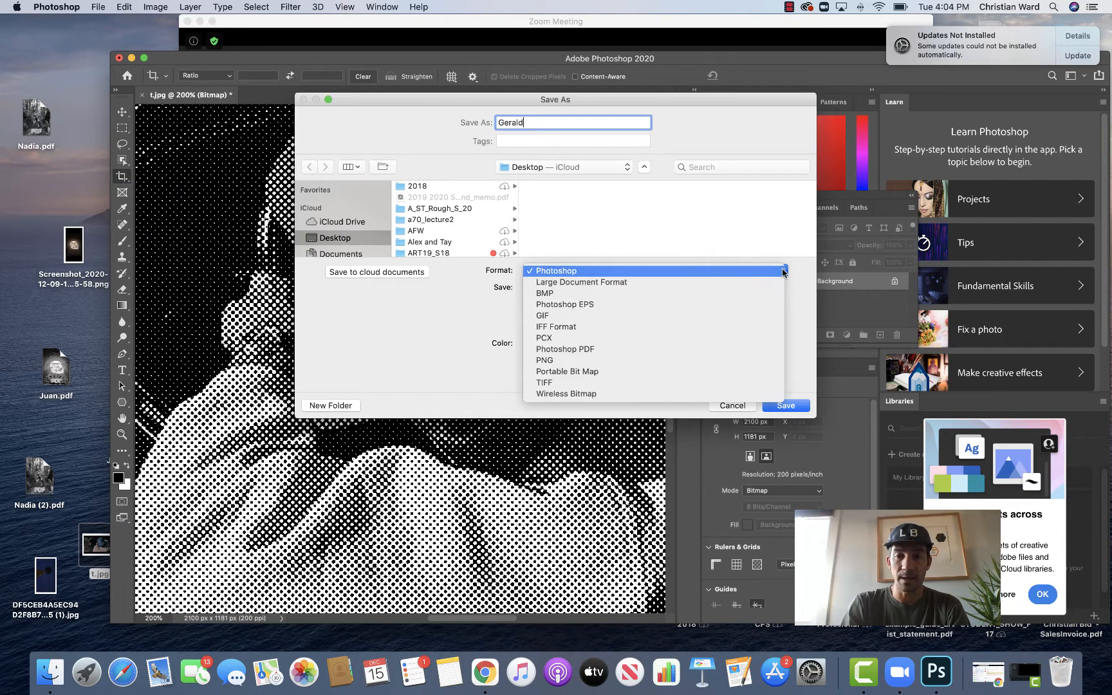
click(585, 349)
click(787, 406)
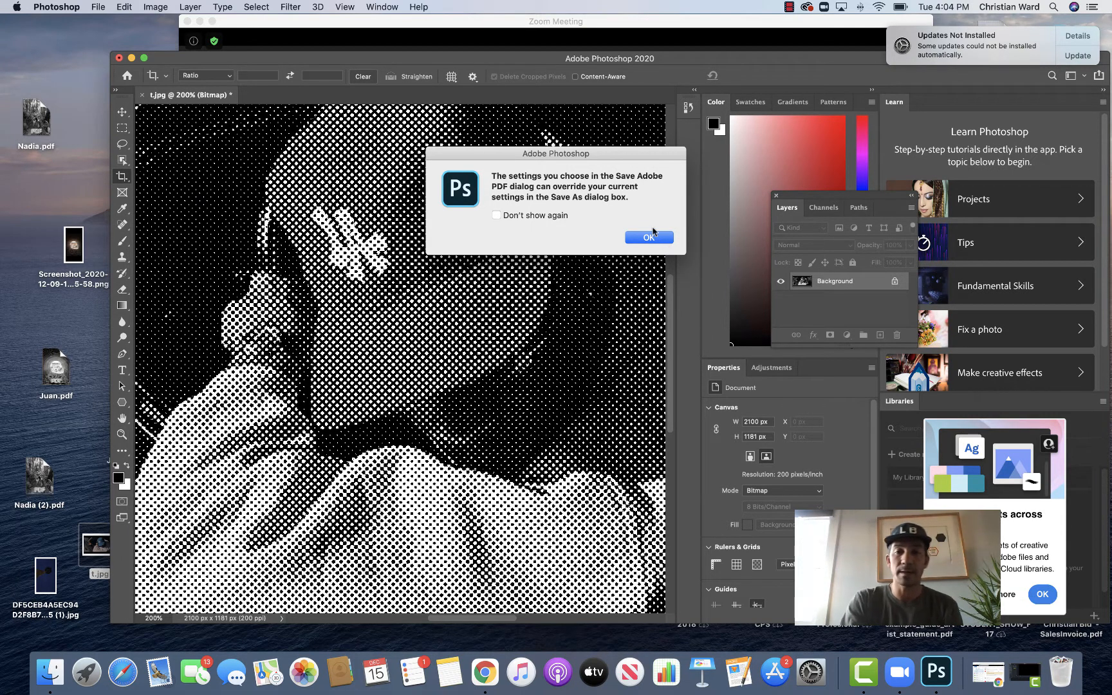
click(652, 237)
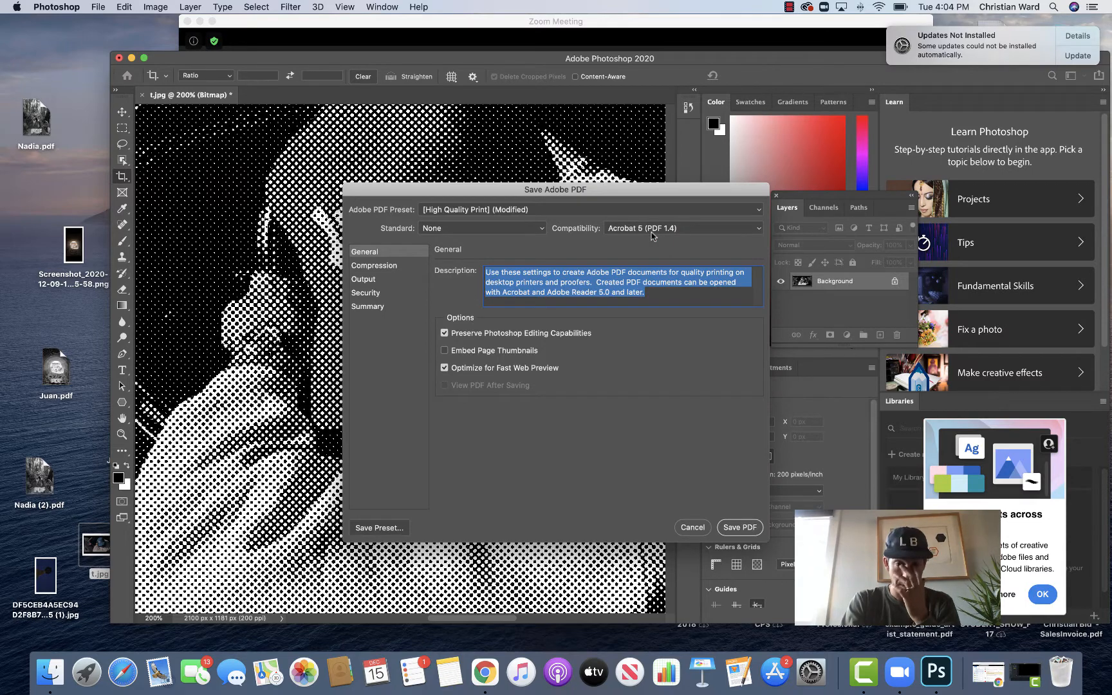
click(740, 528)
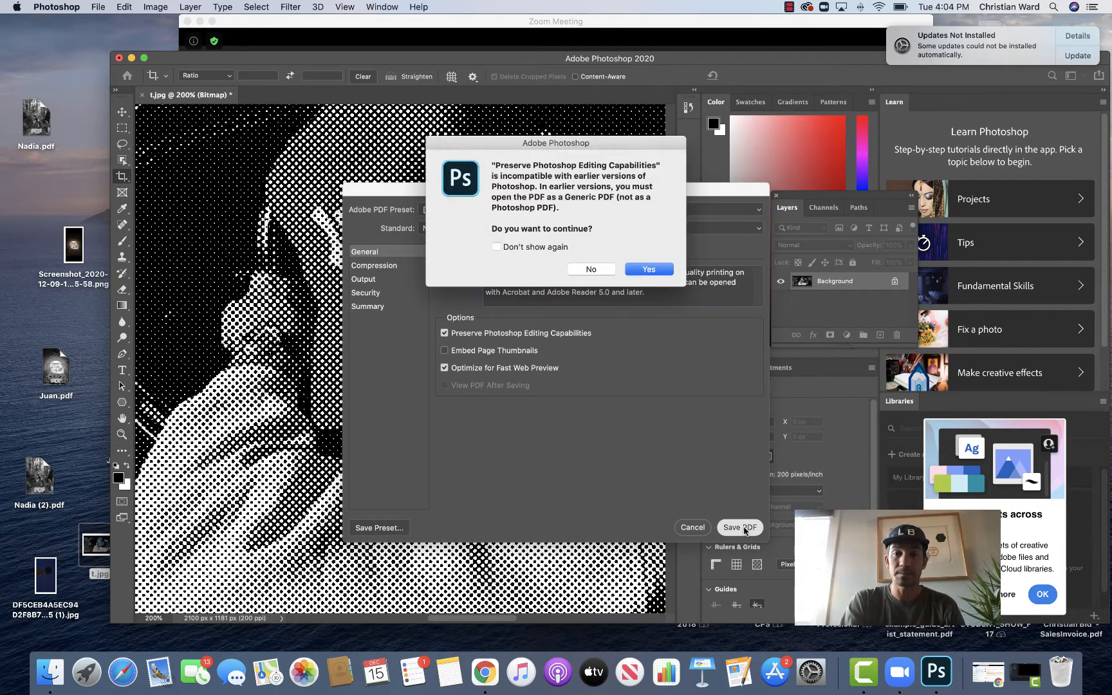
click(653, 269)
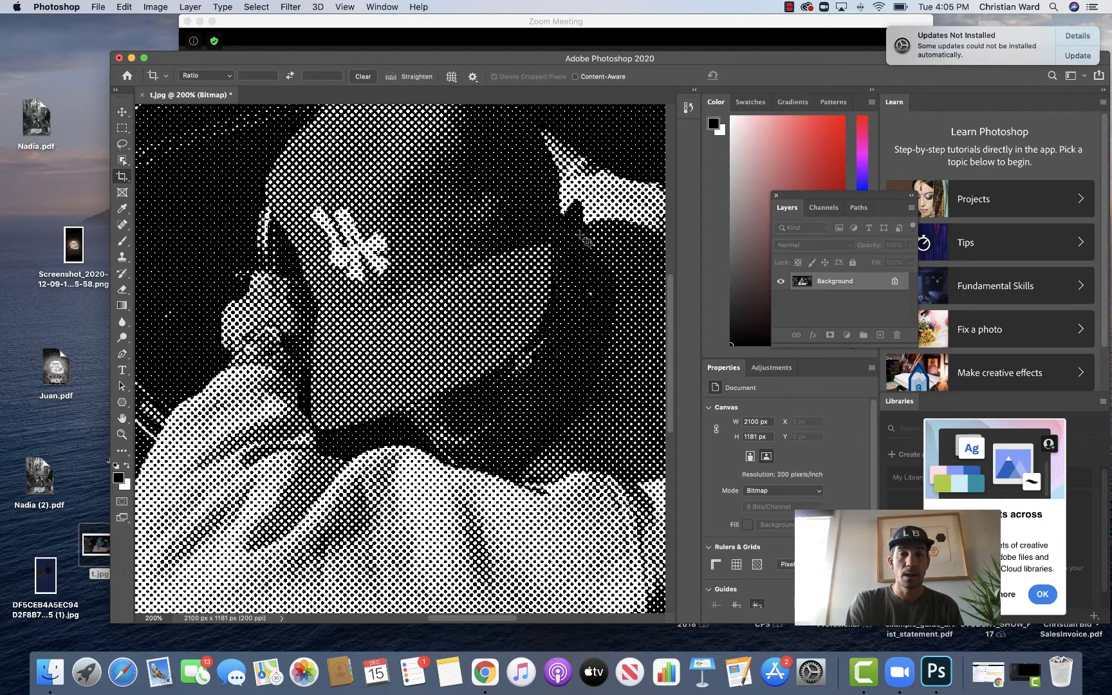
Step: Minimize the Photoshop window
drag(694, 62, 655, 53)
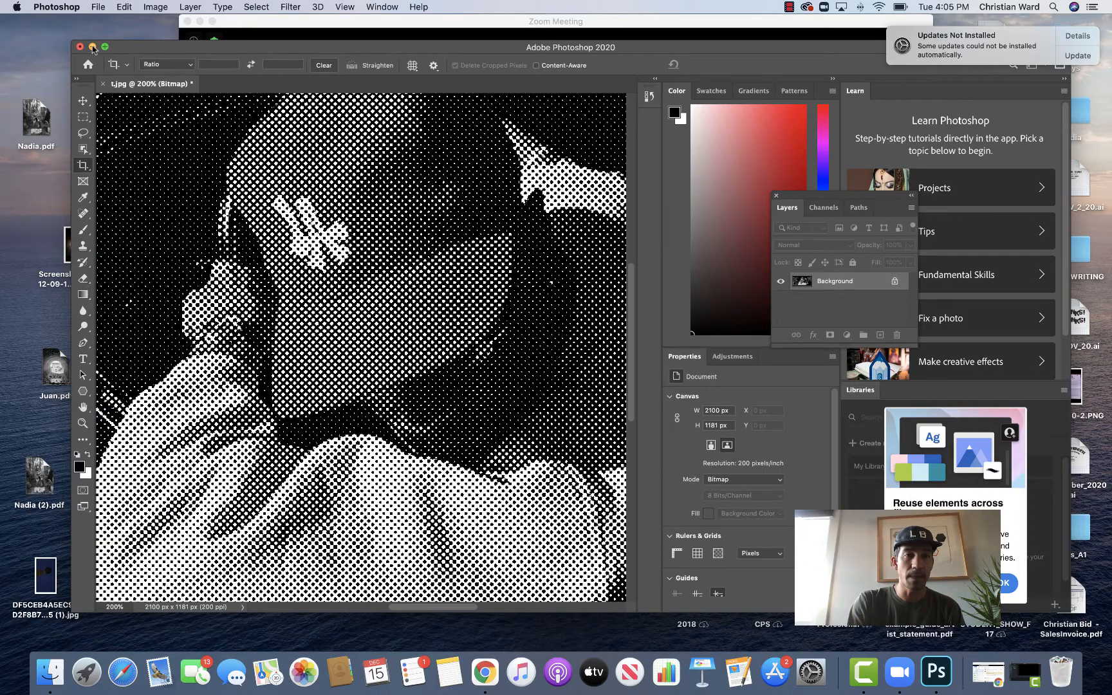
click(93, 46)
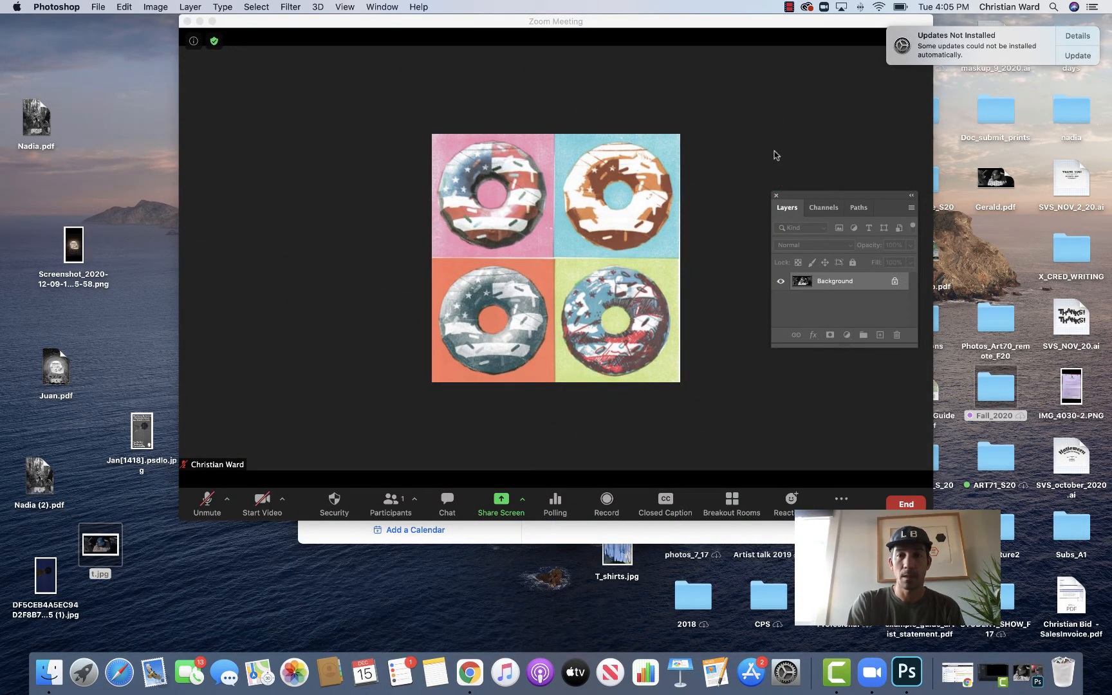
click(789, 7)
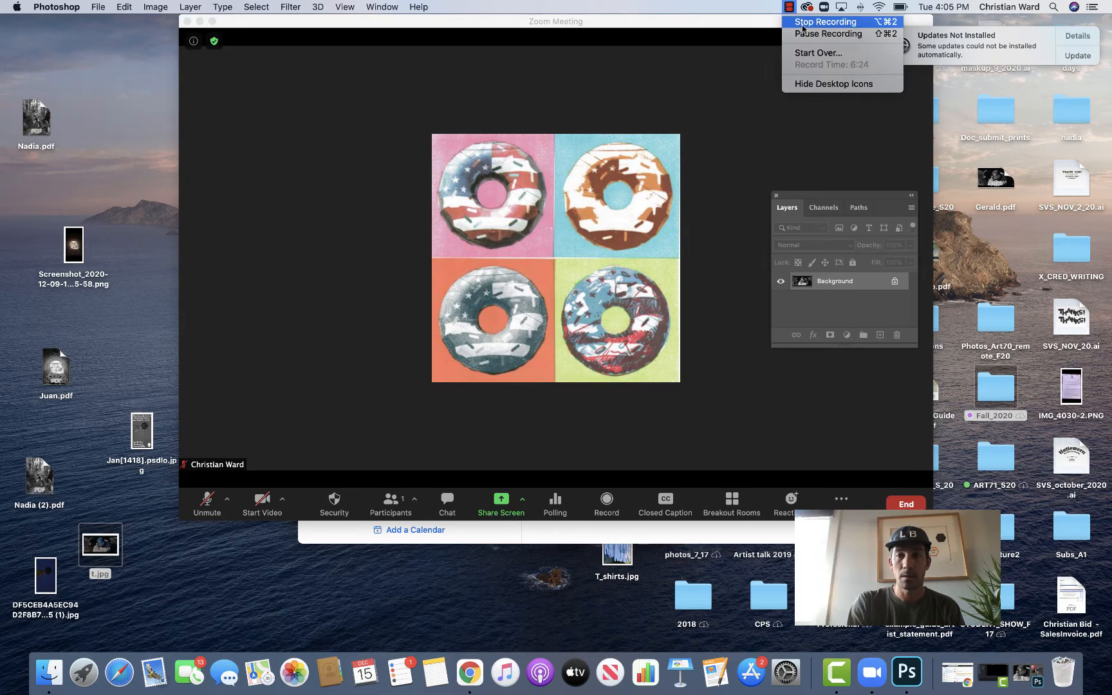